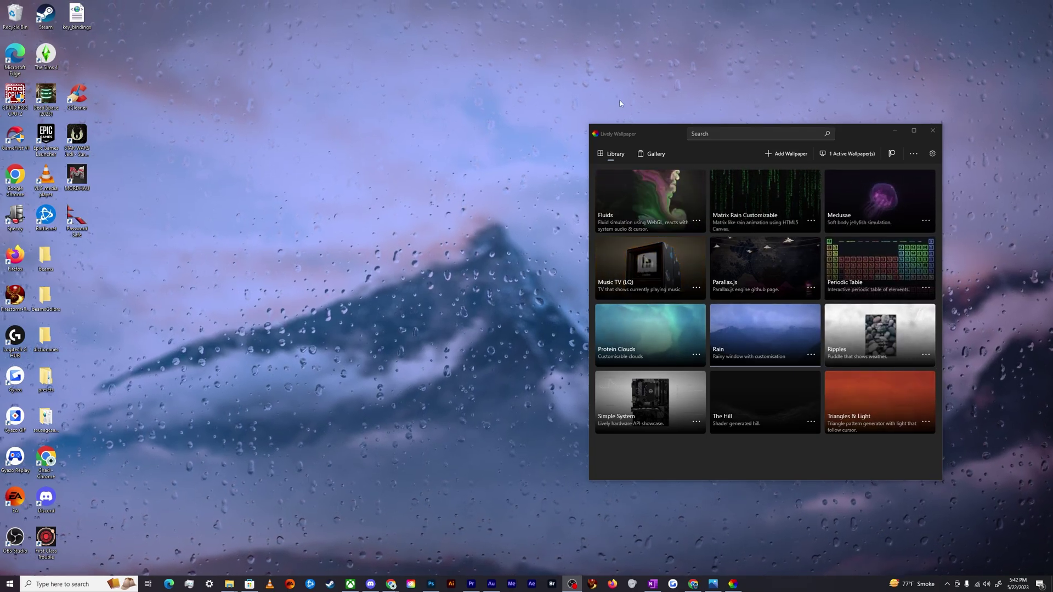
Step: Drag the Lively Wallpaper library window down and left, toward the screen centre
left_click_drag(677, 139, 604, 160)
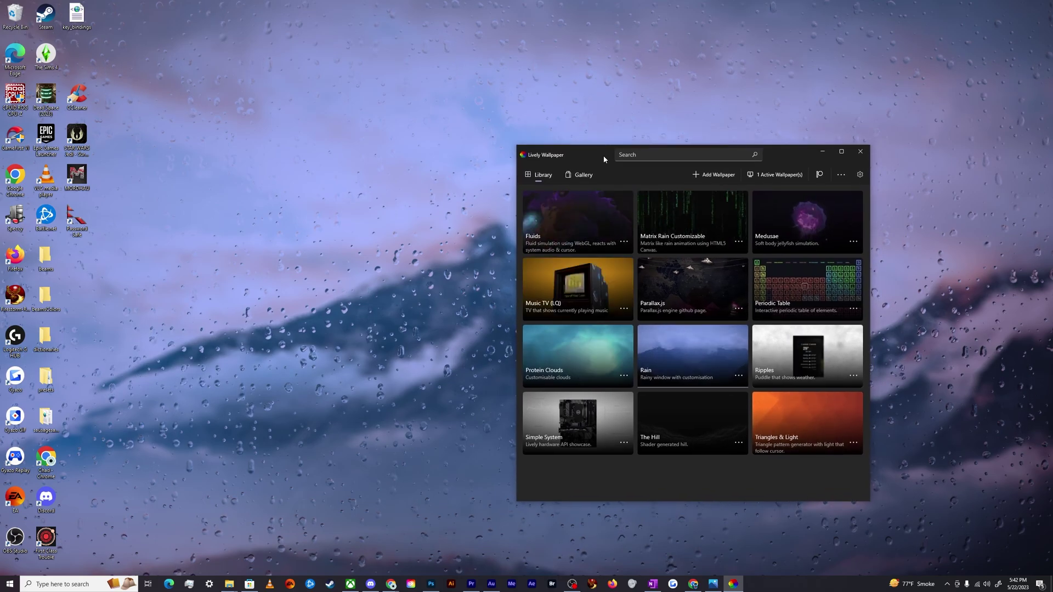
left_click(249, 583)
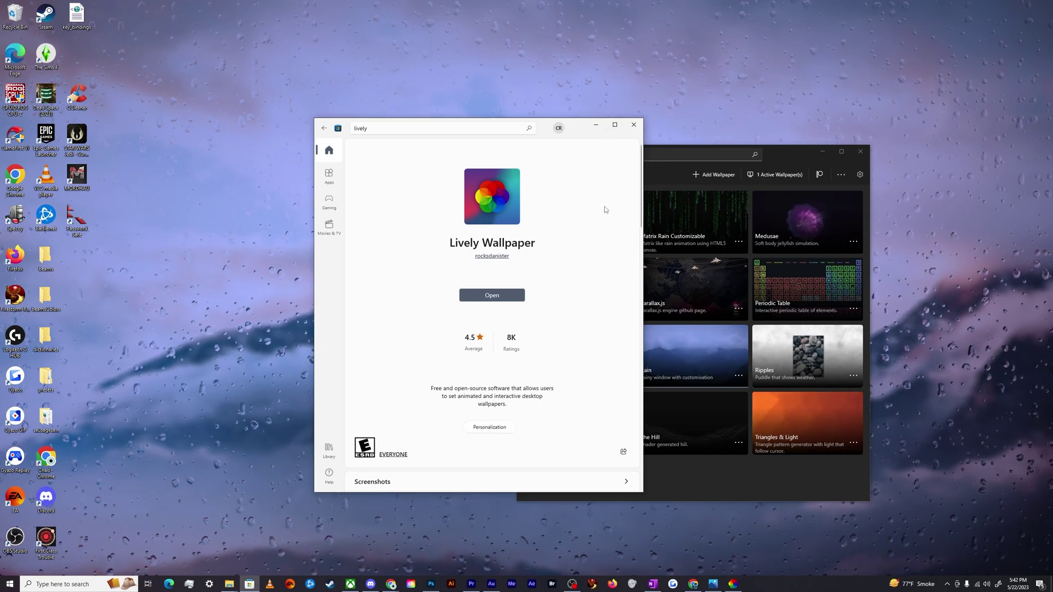
scroll(608, 209, "down", 3)
scroll(617, 210, "down", 4)
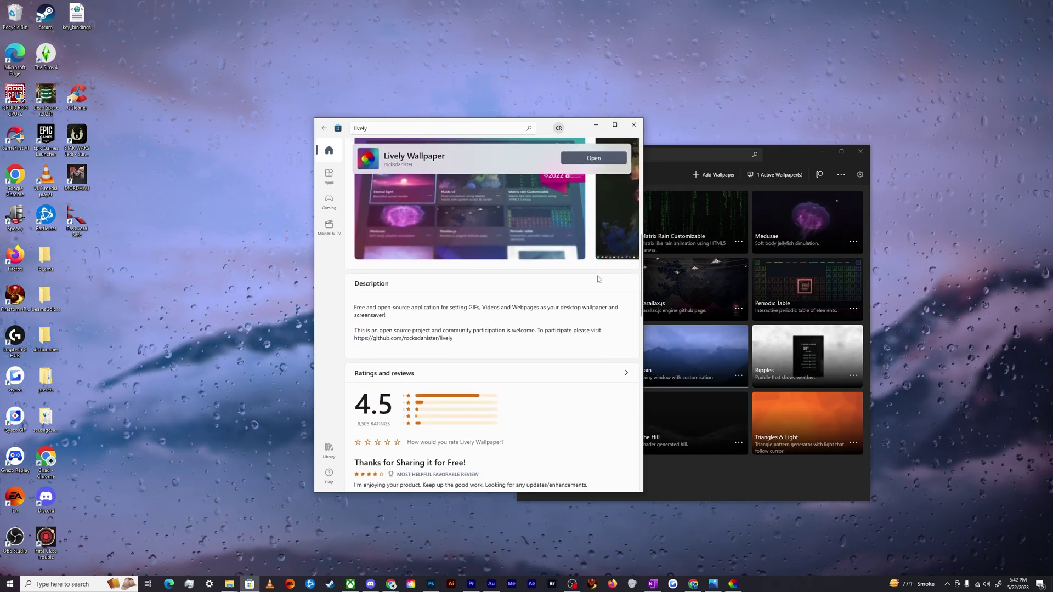
scroll(603, 252, "up", 5)
scroll(597, 287, "down", 2)
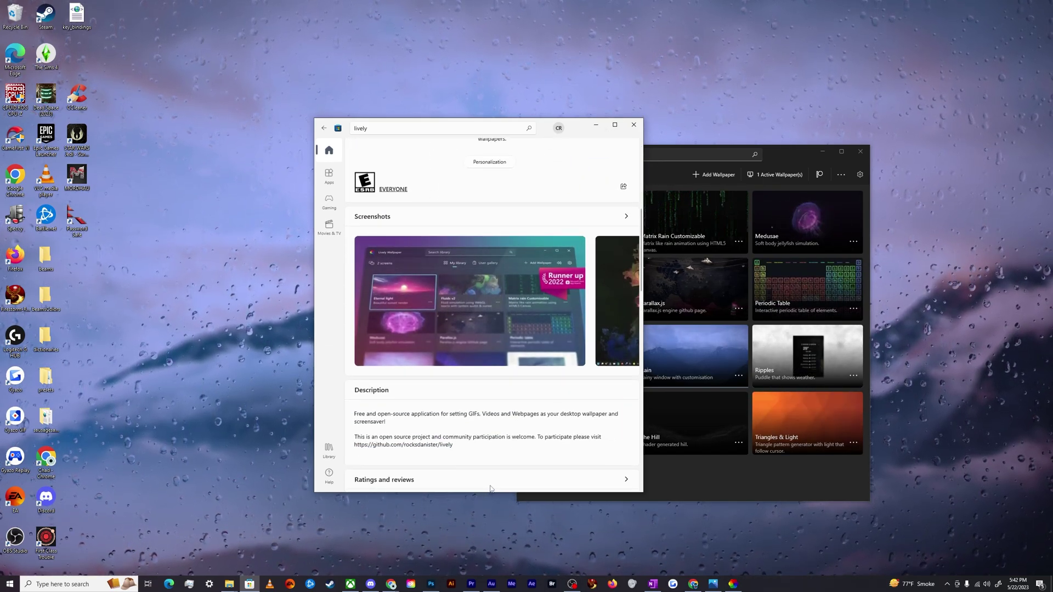
scroll(496, 384, "down", 10)
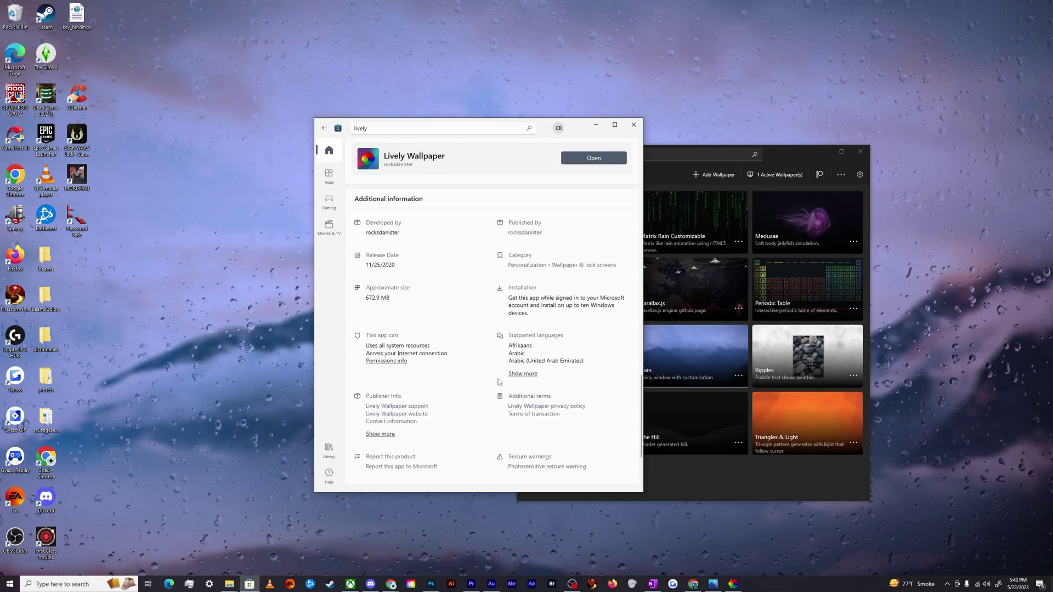
scroll(499, 383, "up", 12)
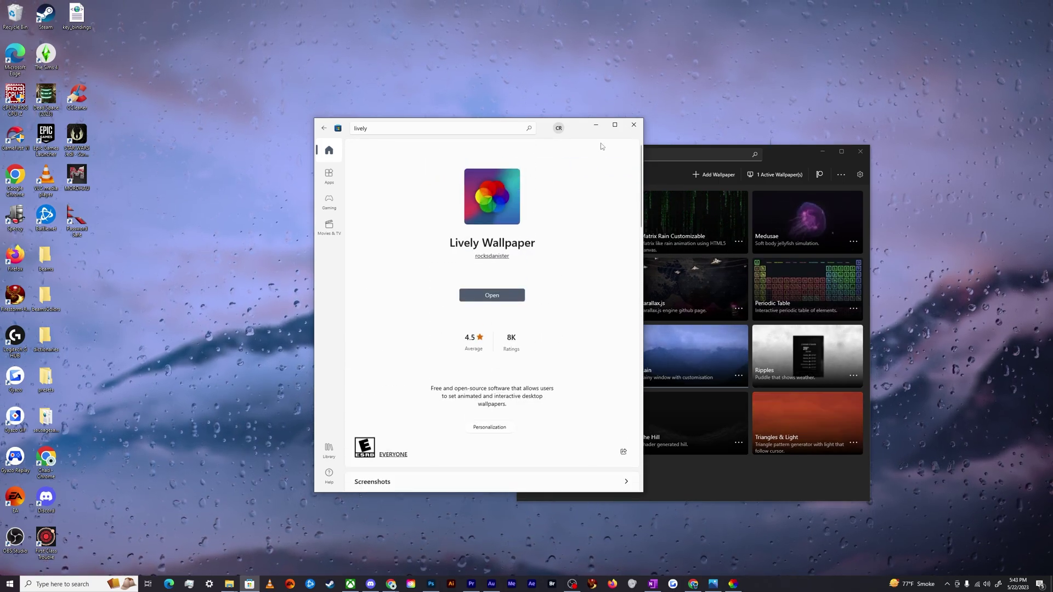
left_click(596, 125)
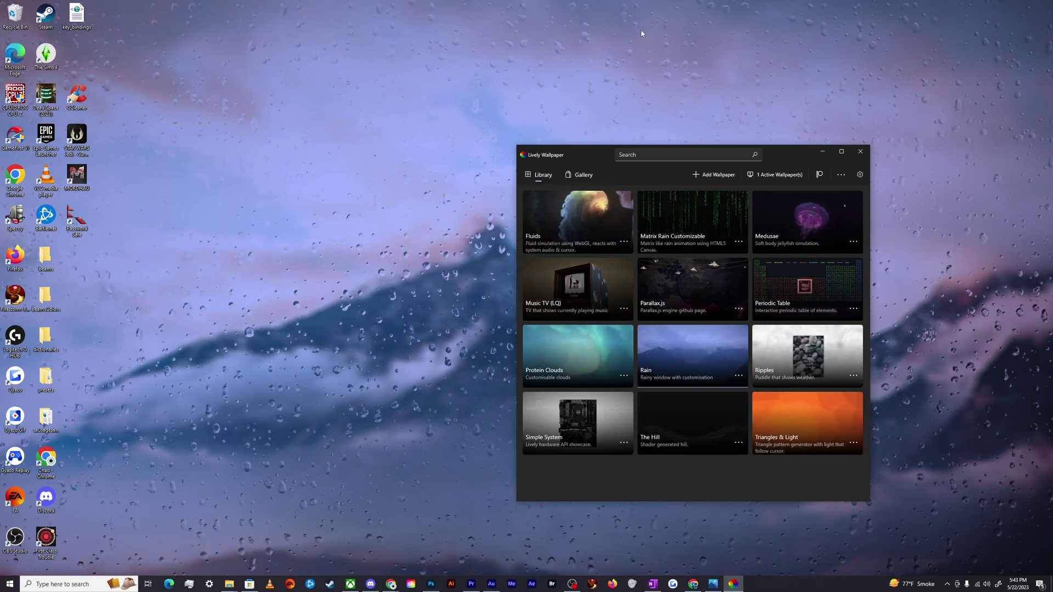
Step: Nudge the window left and apply Protein Clouds as the live desktop wallpaper
mouse_move(592, 151)
left_mouse_down()
mouse_move(578, 131)
mouse_move(574, 147)
left_mouse_up()
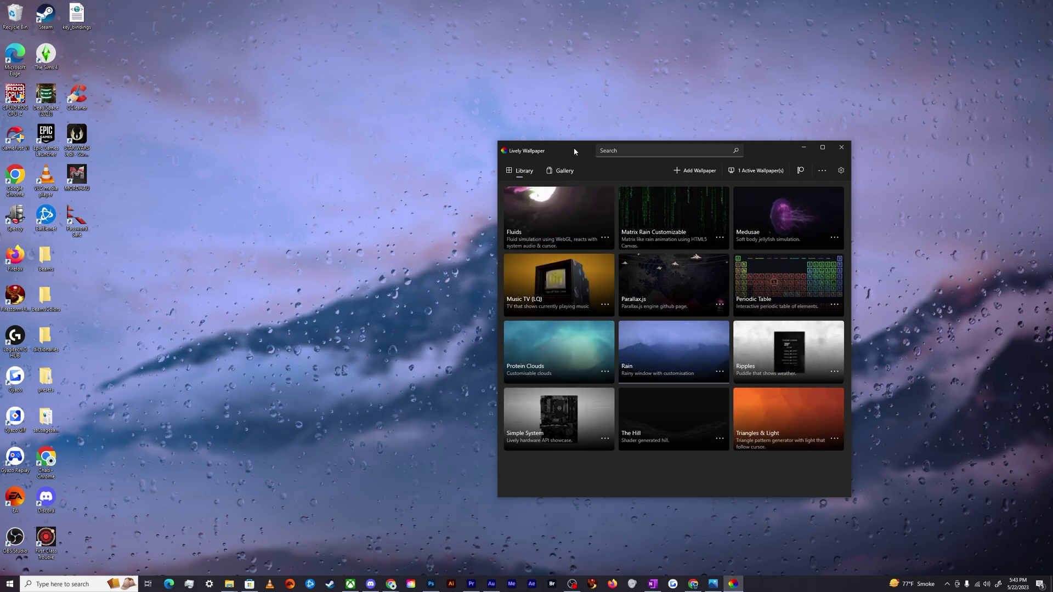
left_click(585, 349)
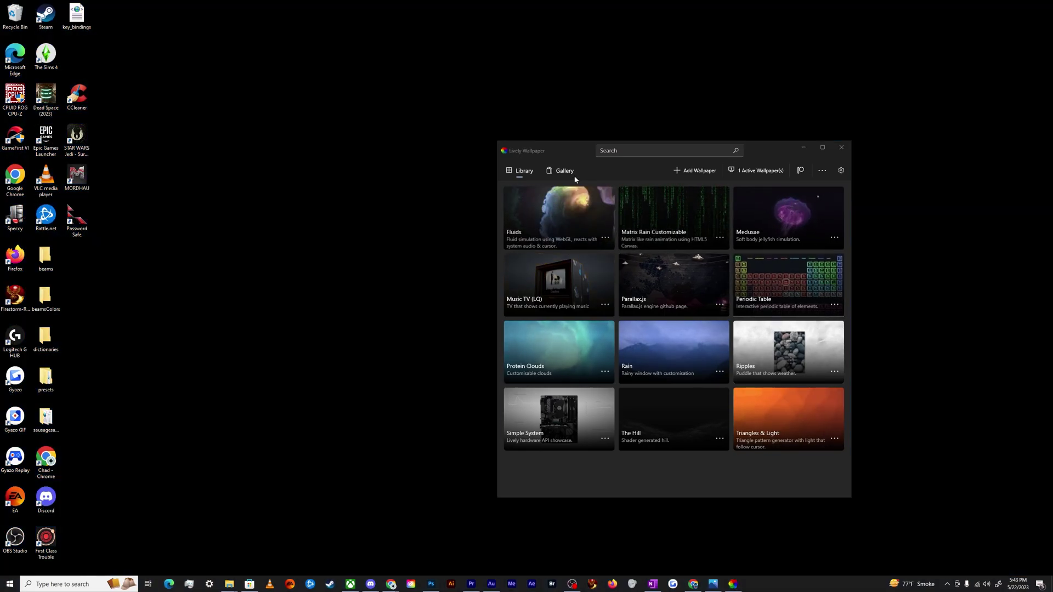
Step: View the 'Coming soon' Gallery page, then go back to the wallpaper Library
left_click(566, 171)
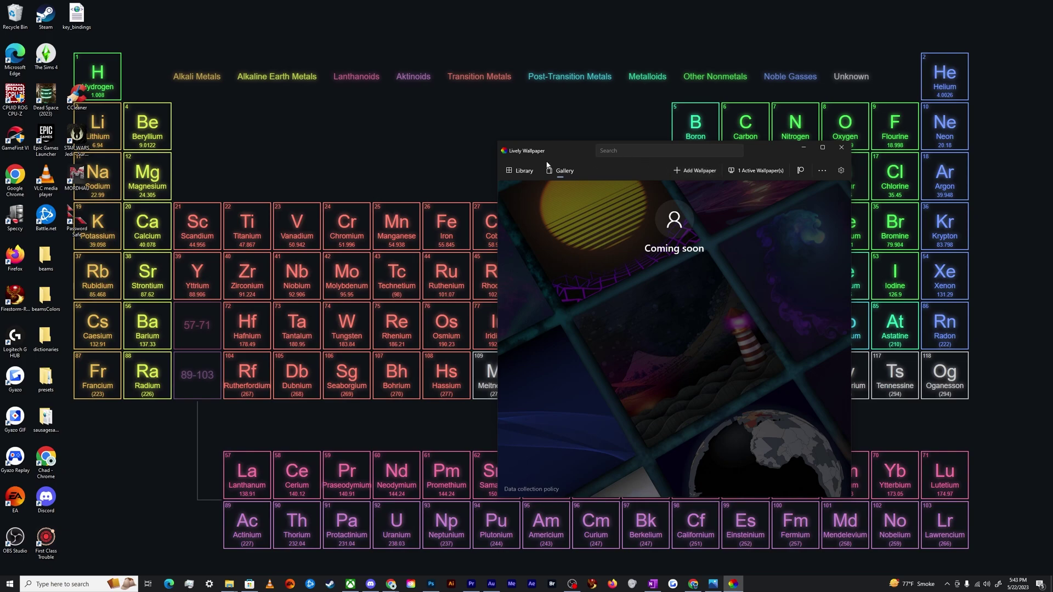
mouse_move(567, 148)
left_mouse_down()
mouse_move(556, 117)
mouse_move(579, 142)
mouse_move(560, 152)
left_mouse_up()
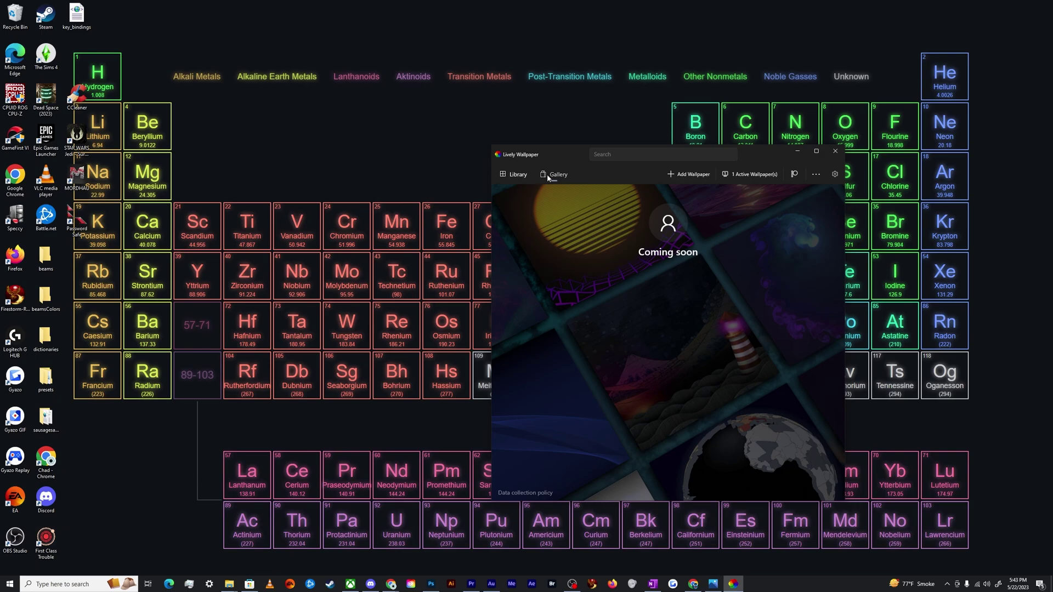
left_click(516, 176)
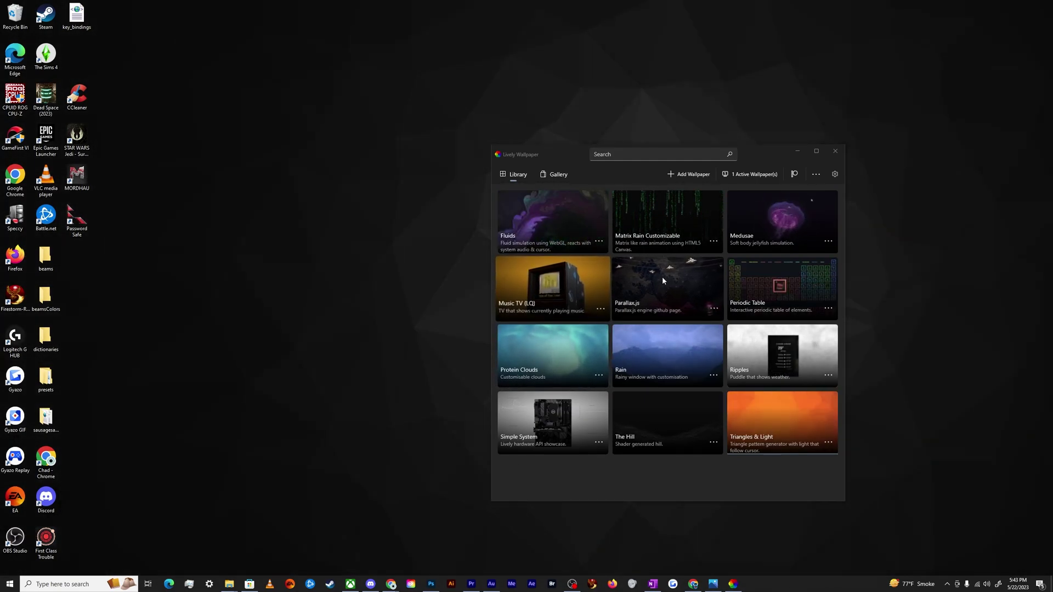
Step: Briefly apply Parallax.js, then switch the desktop wallpaper back to Rain
left_click(663, 277)
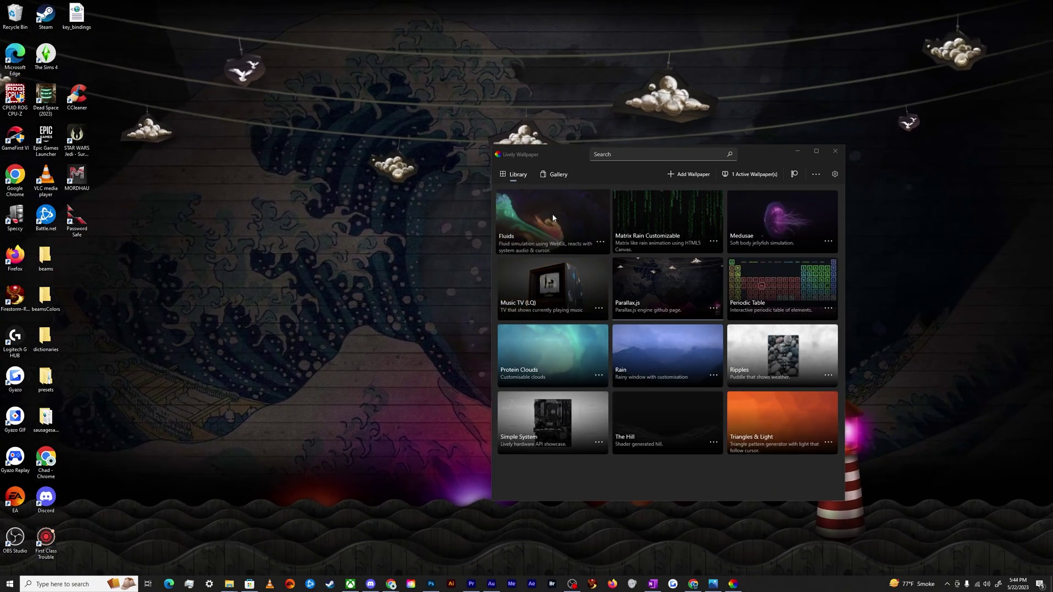
left_click(678, 348)
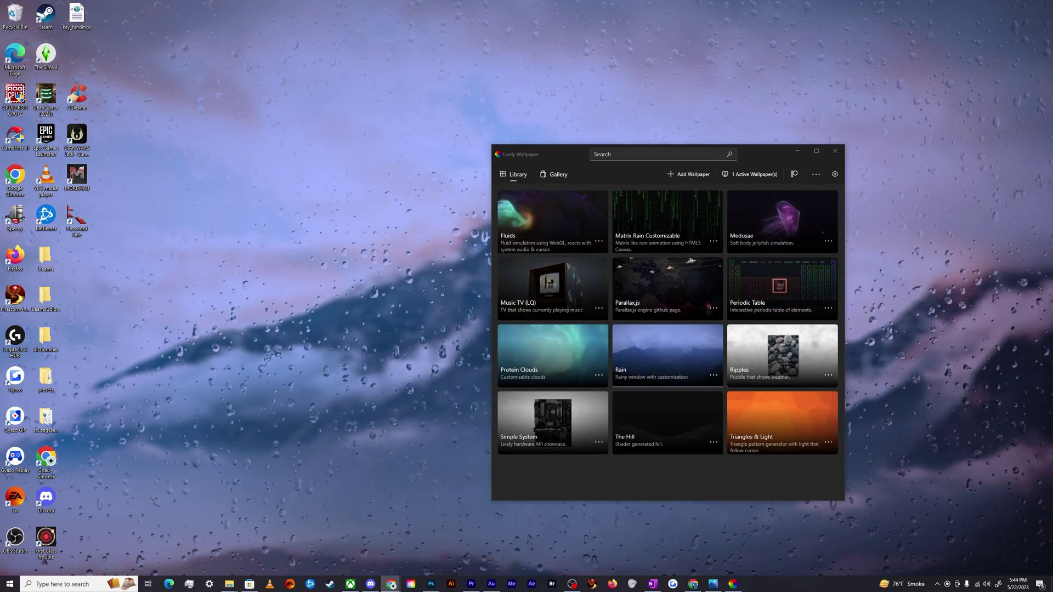
Step: Search YouTube for 'live wallpaper' and scroll through the results
left_click_drag(1052, 209, 731, 85)
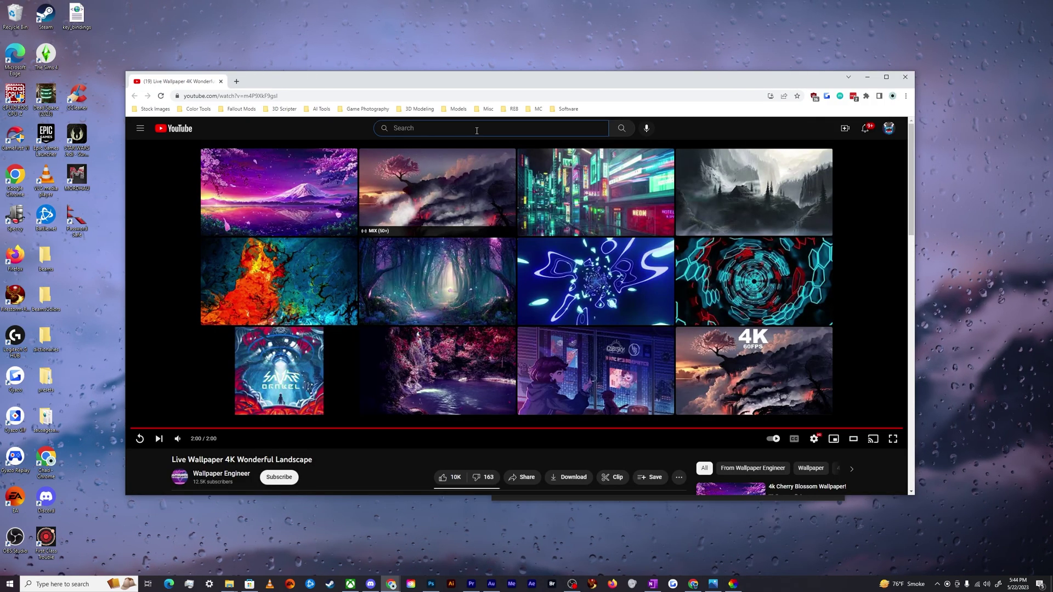
type("live wallpaper")
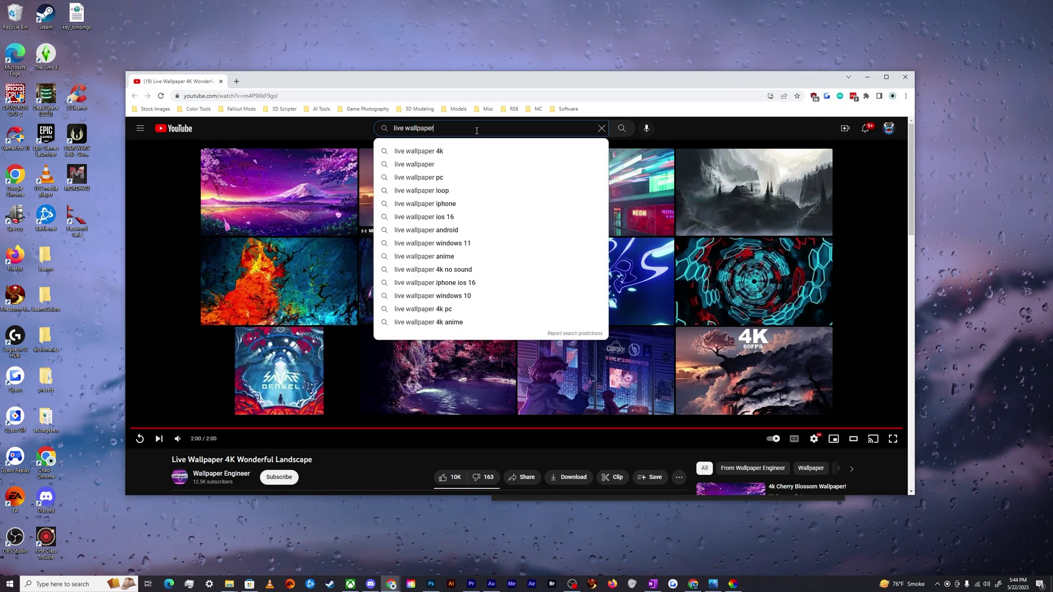
key("Return")
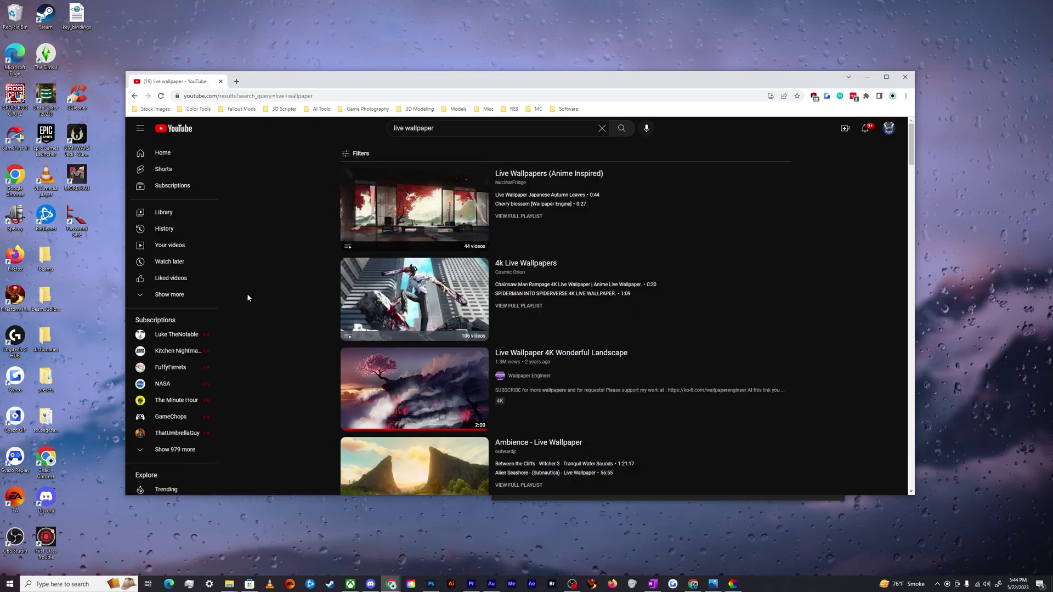
scroll(280, 299, "down", 6)
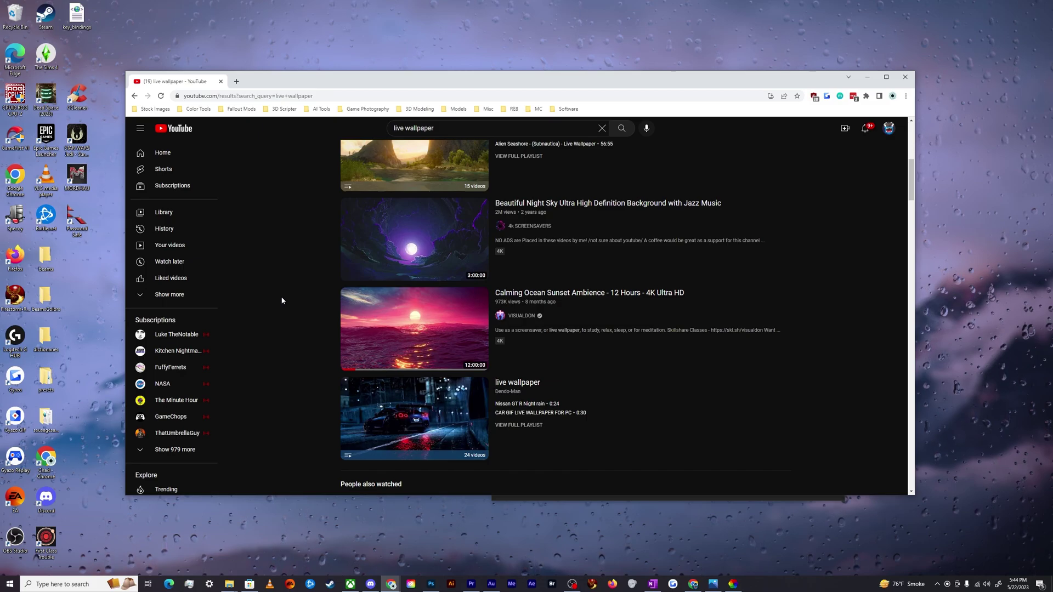
scroll(333, 294, "down", 2)
scroll(330, 298, "down", 4)
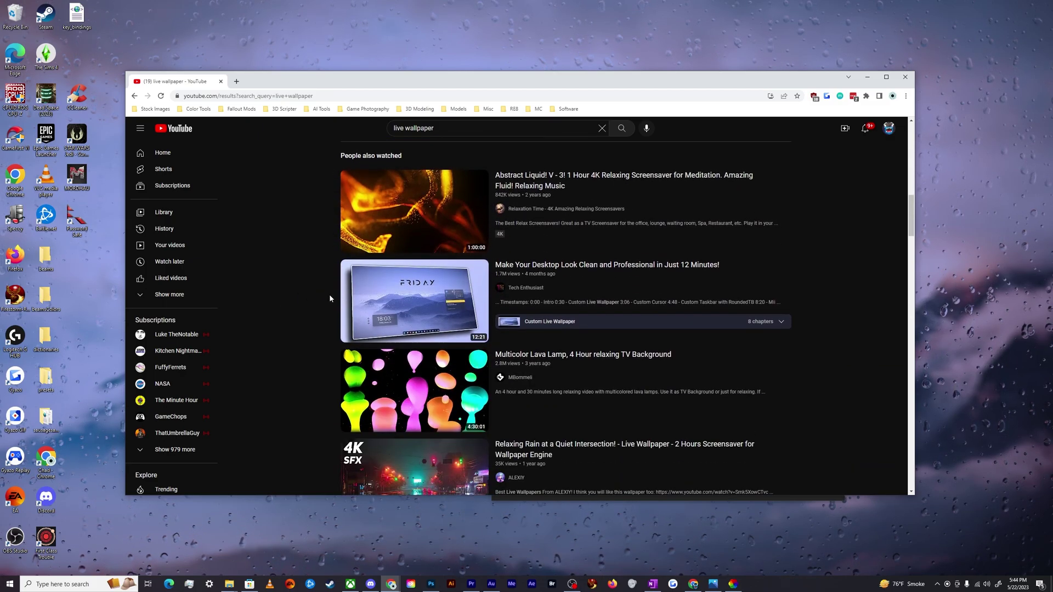
scroll(312, 295, "down", 3)
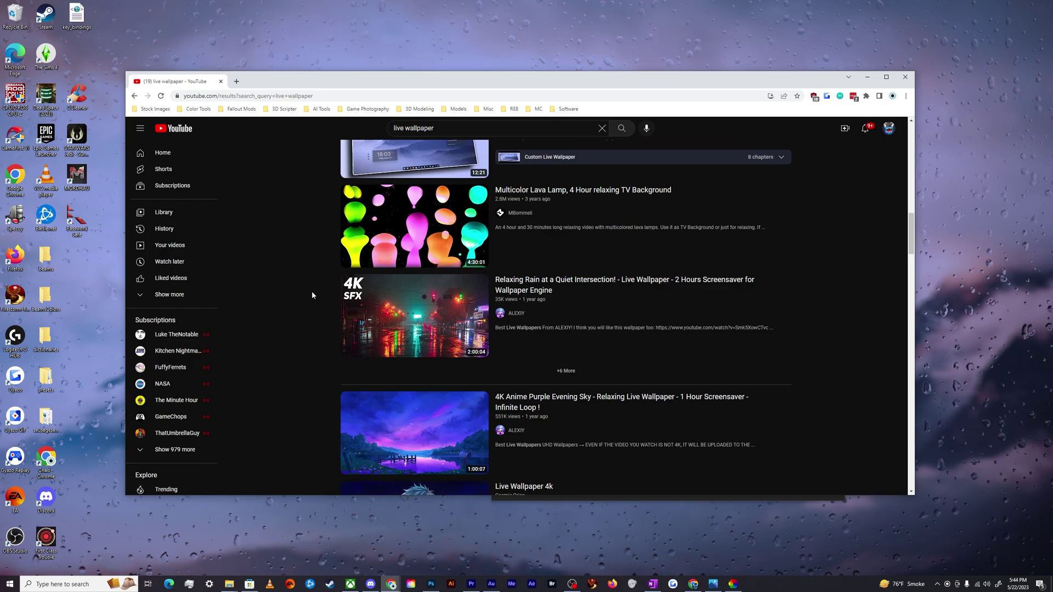
scroll(312, 291, "up", 10)
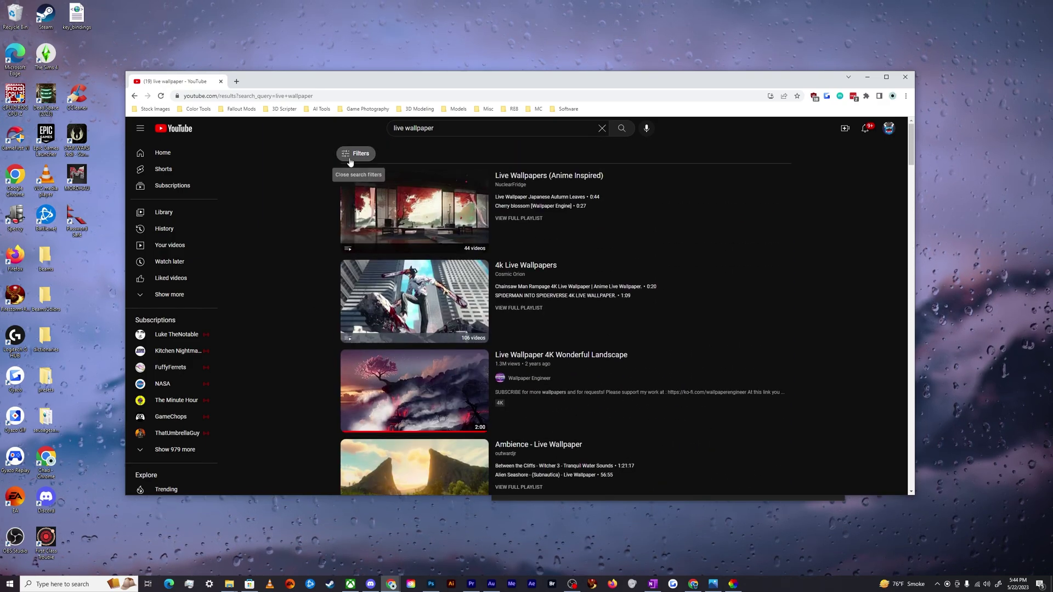
Step: Open the search filters, switch to the Retro Sunset Drive video and select its URL
left_click(355, 154)
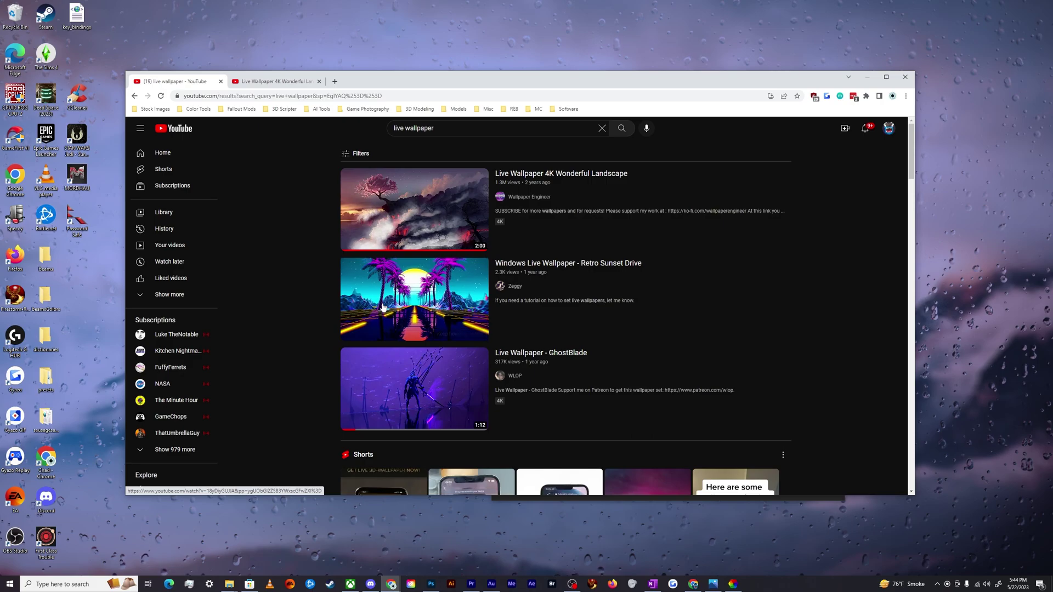
mouse_move(383, 308)
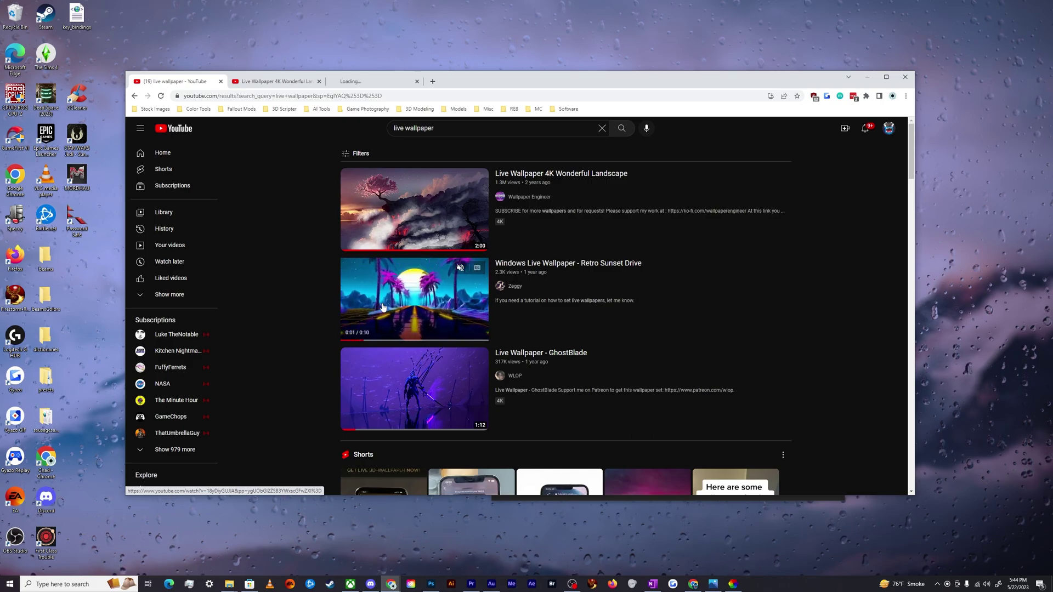
left_click(378, 81)
left_click(380, 96)
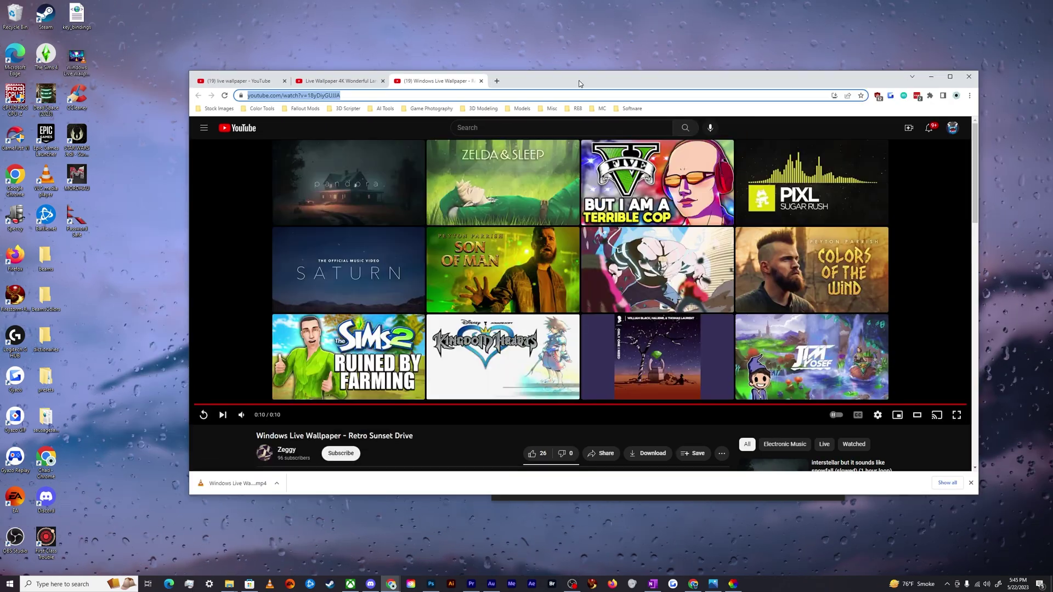
left_click_drag(579, 84, 547, 80)
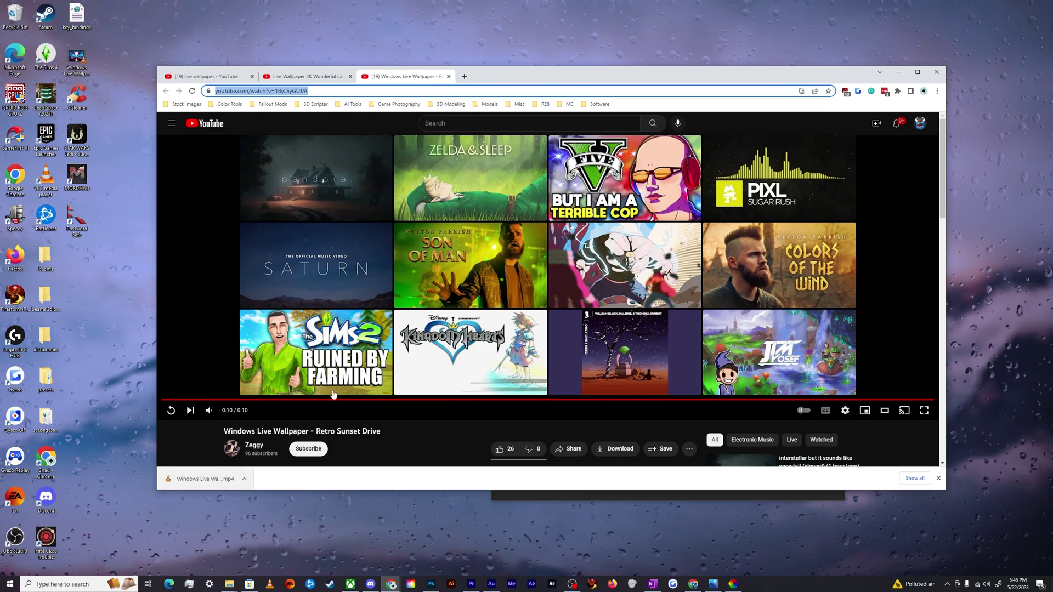
Step: Import the downloaded Retro Sunset Drive mp4 into the Lively library as a new wallpaper
left_click(897, 73)
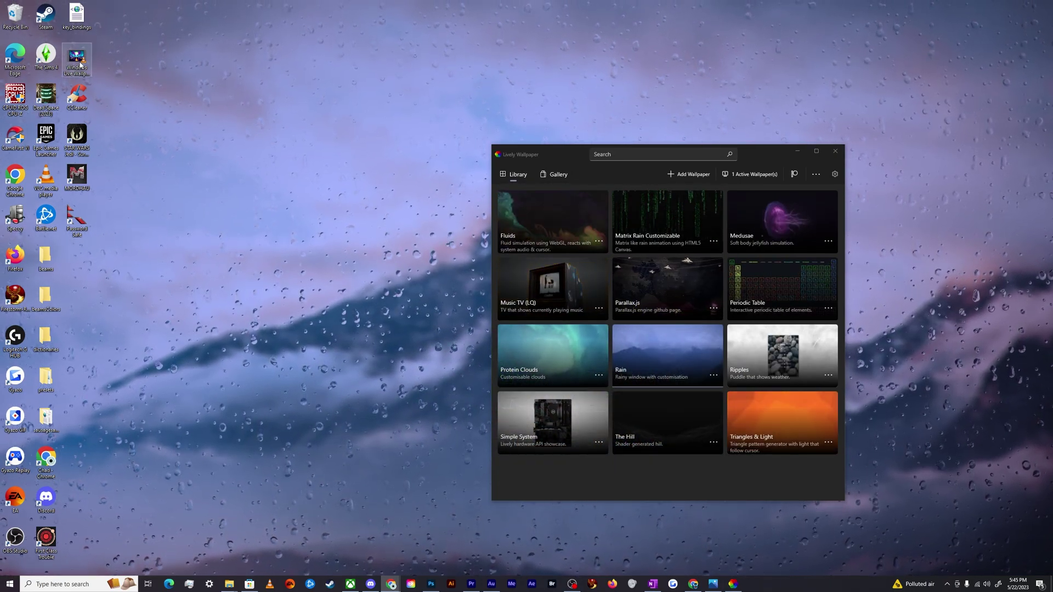
left_click_drag(77, 57, 263, 240)
left_click_drag(309, 339, 661, 298)
left_click(692, 176)
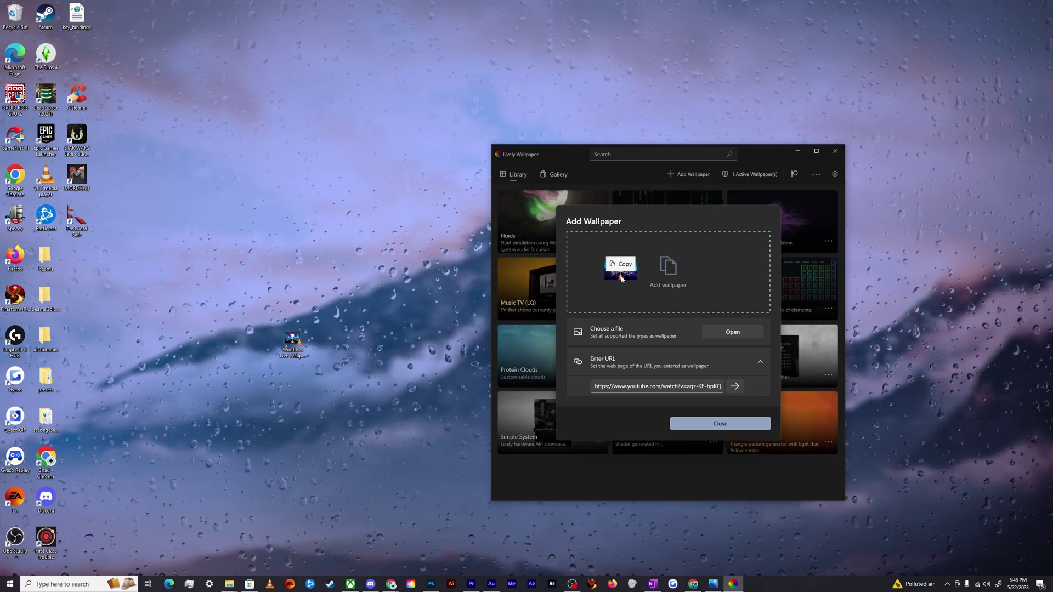
left_click_drag(622, 279, 323, 330)
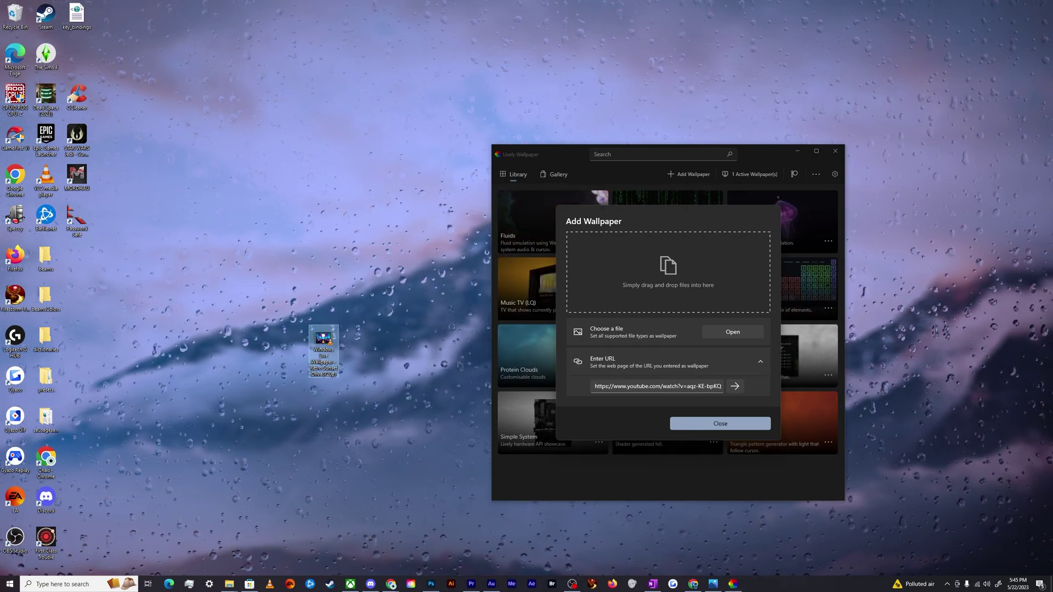
left_click_drag(324, 345, 650, 274)
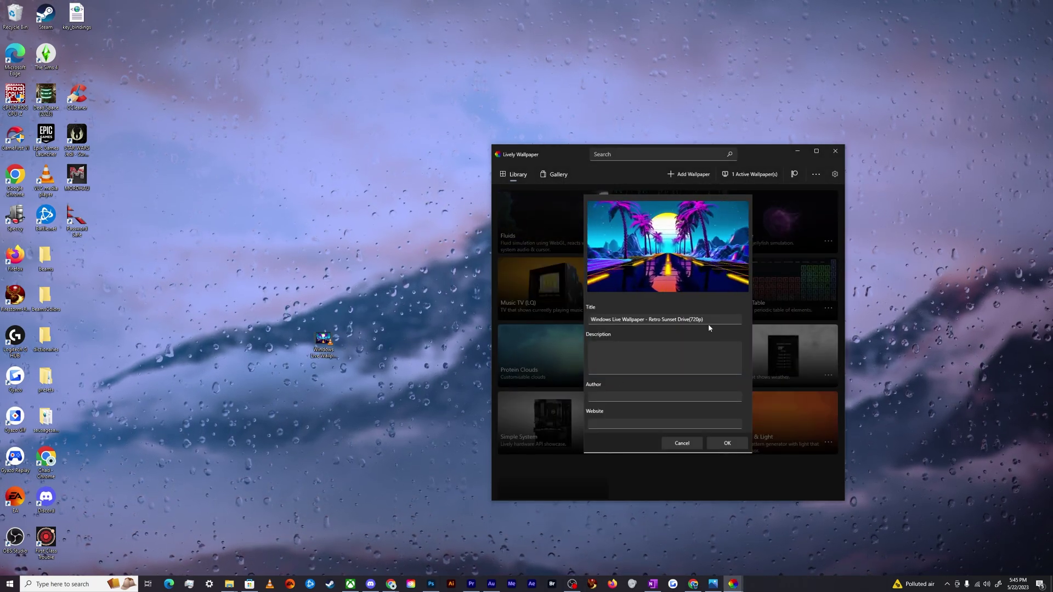
Step: Replace the wallpaper's title with 'Live Wallpaper Vaporwave'
left_click_drag(706, 320, 589, 321)
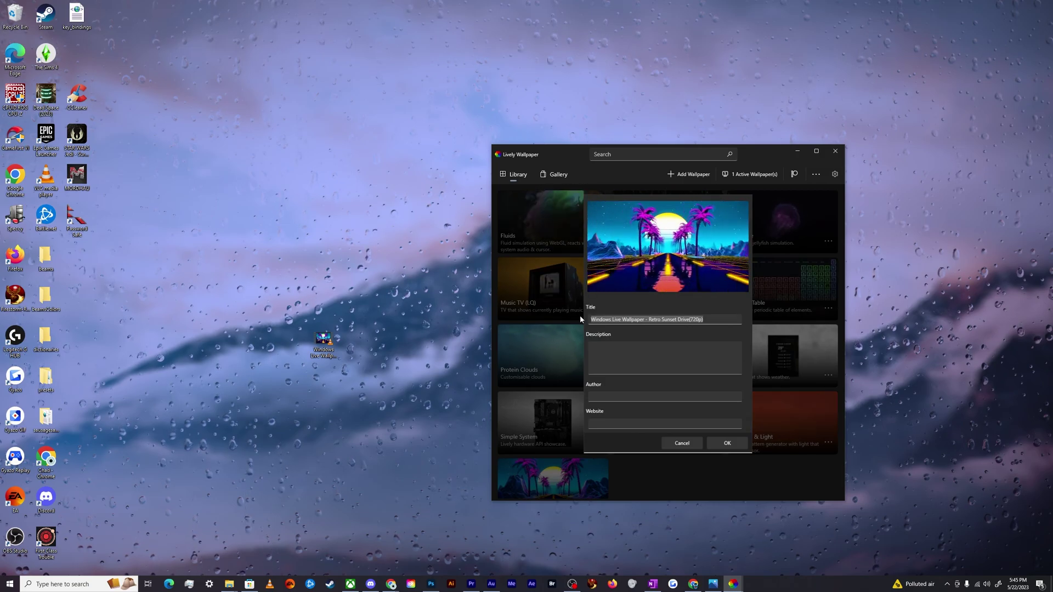
key("BackSpace")
type("Live Wal")
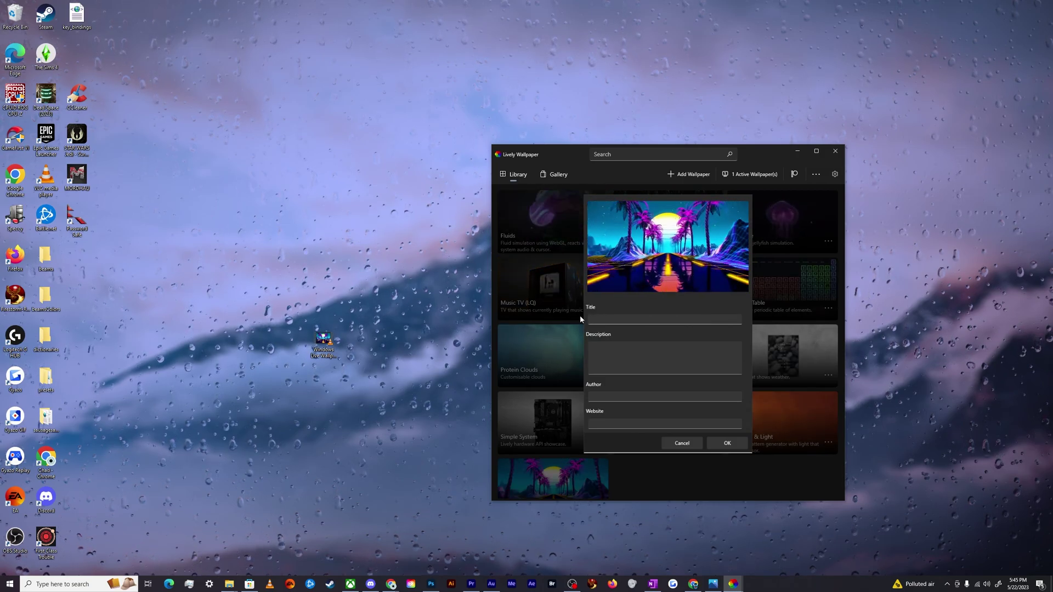
type("lpaper Va")
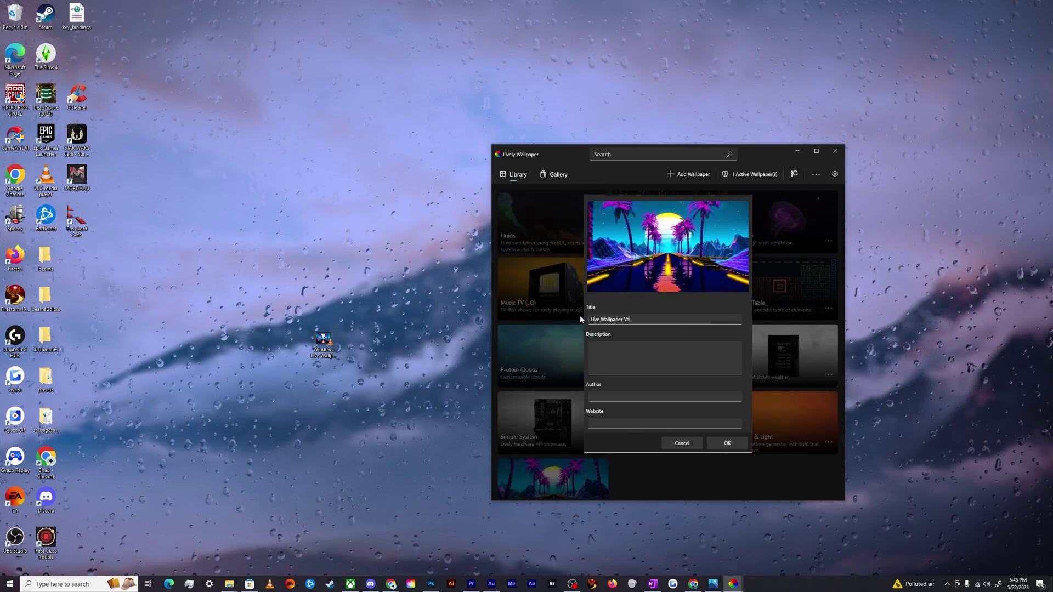
type("porwave")
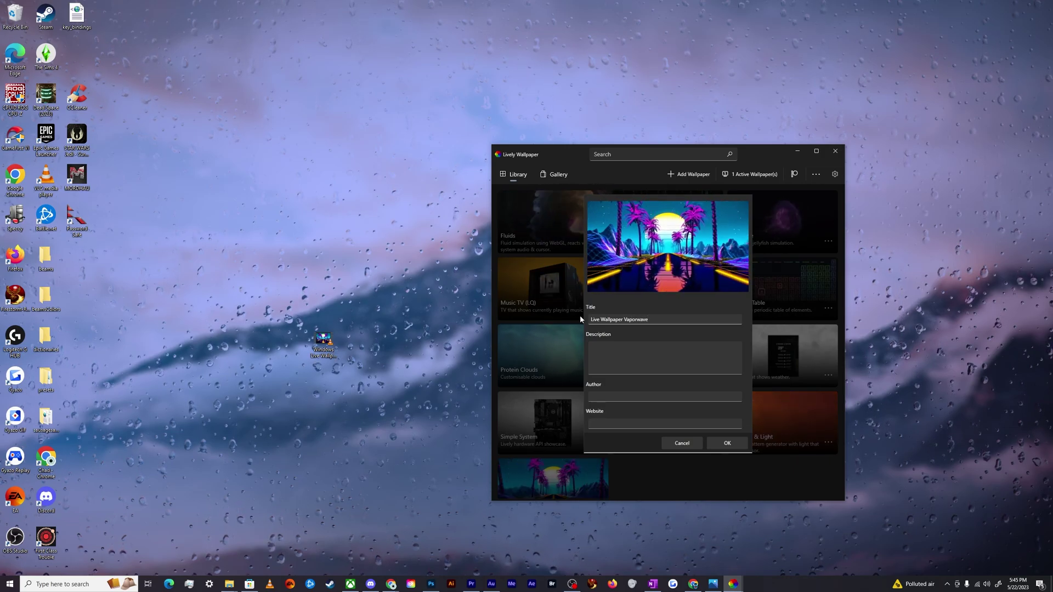
Step: Confirm the Live Wallpaper Vaporwave details and delete the downloaded video from the desktop
left_click(727, 443)
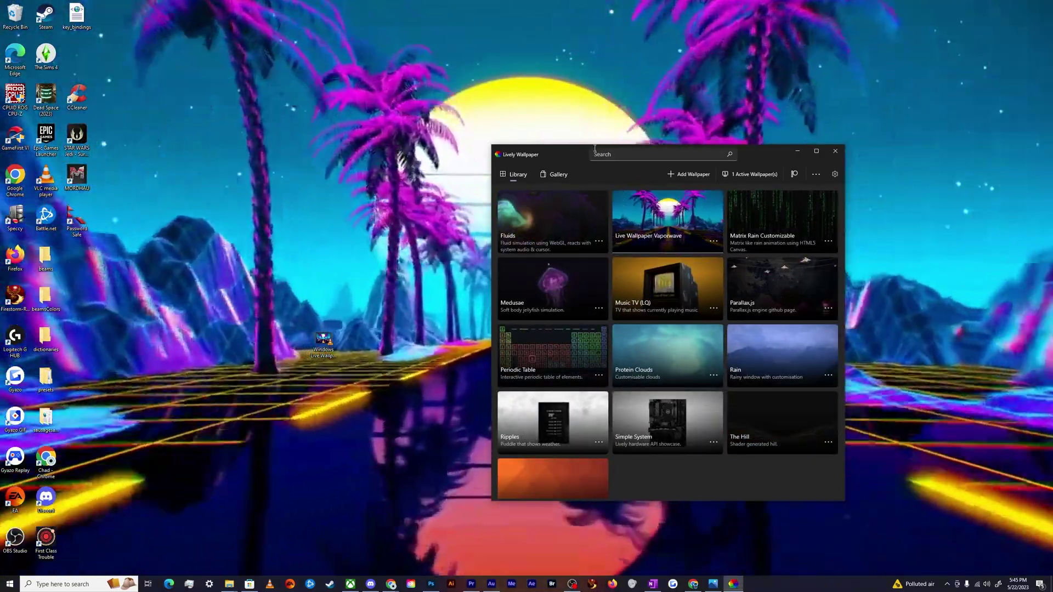
left_click_drag(569, 151, 711, 162)
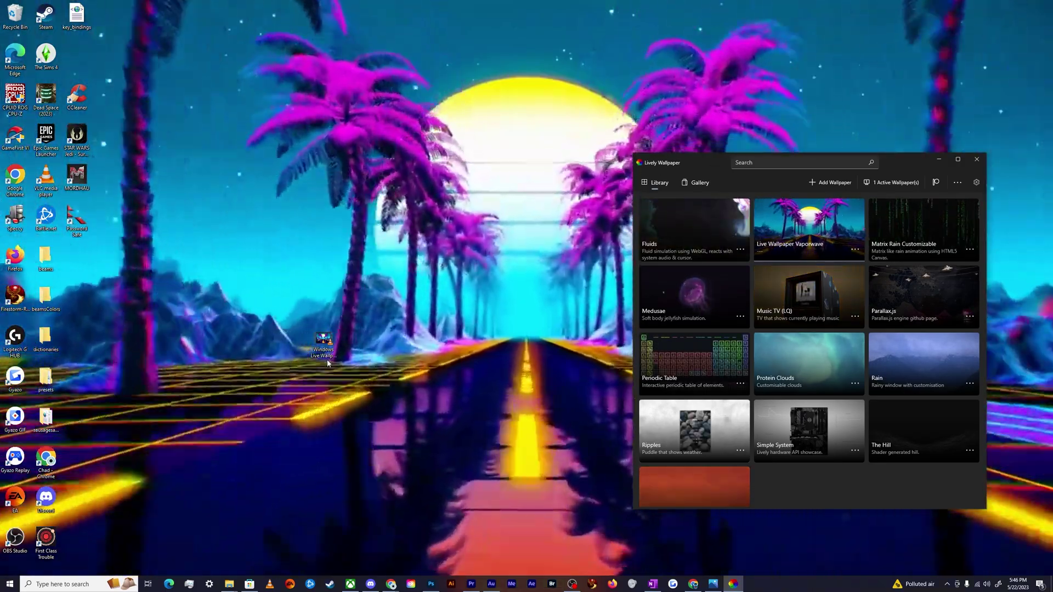
left_click(329, 343)
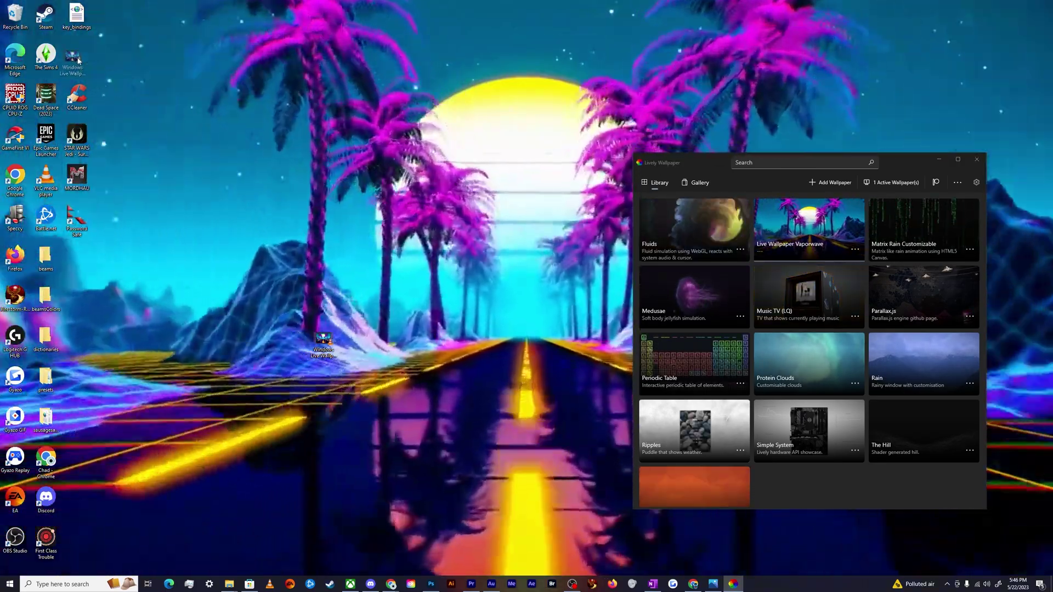
key("Delete")
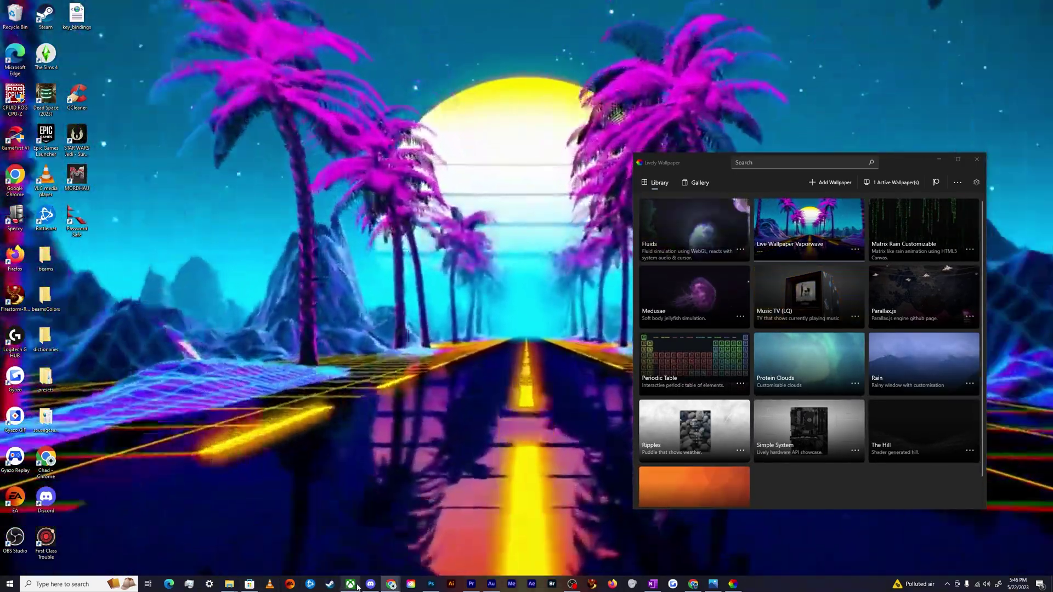
Step: Close the Retro Sunset Drive tab, set the landscape video to 2160p and copy its URL
mouse_move(391, 584)
left_click(532, 549)
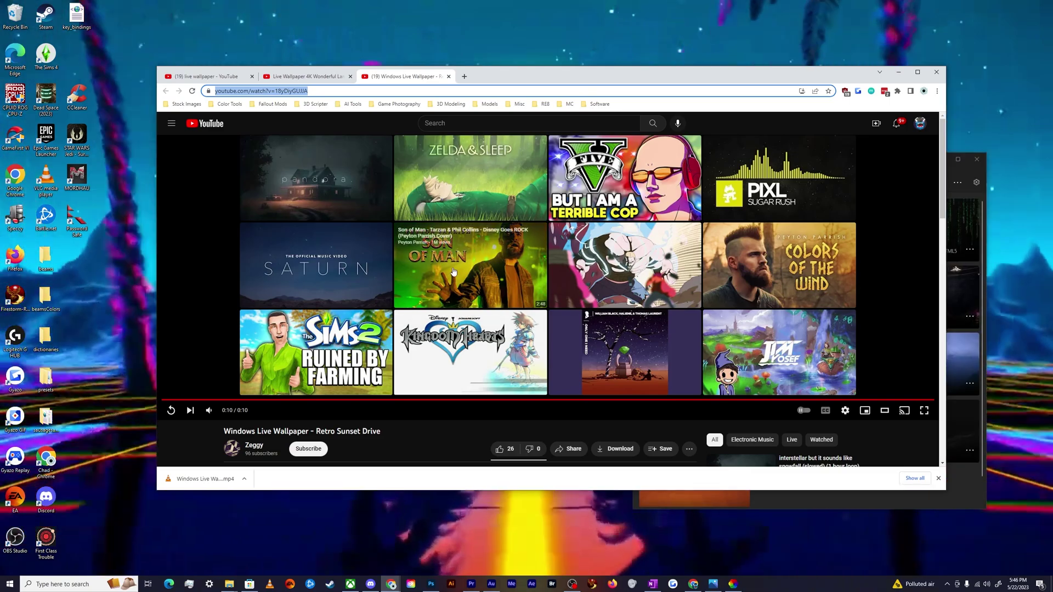
key("ctrl+w")
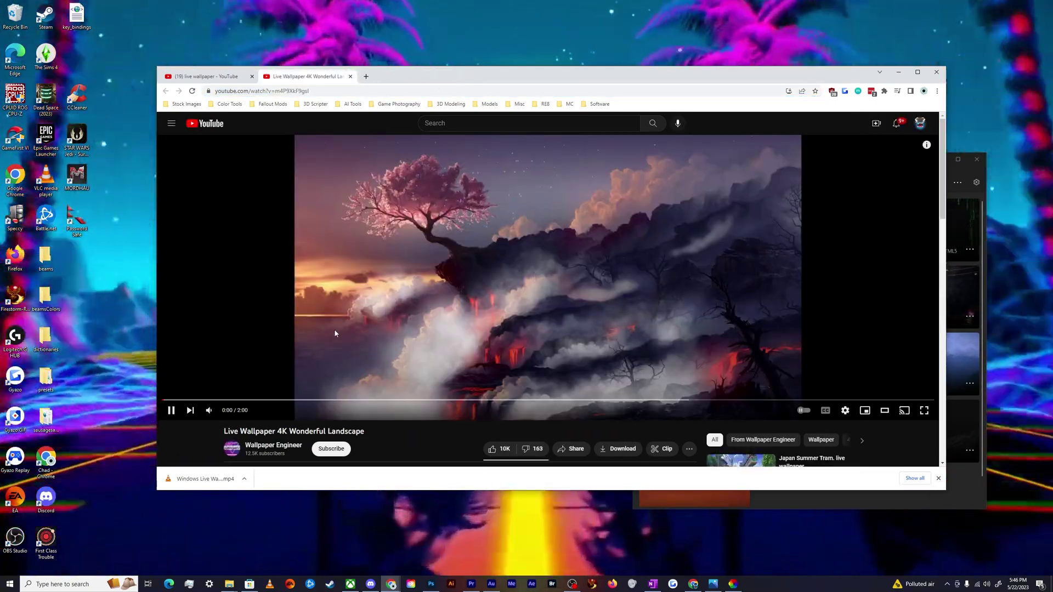
left_click(845, 412)
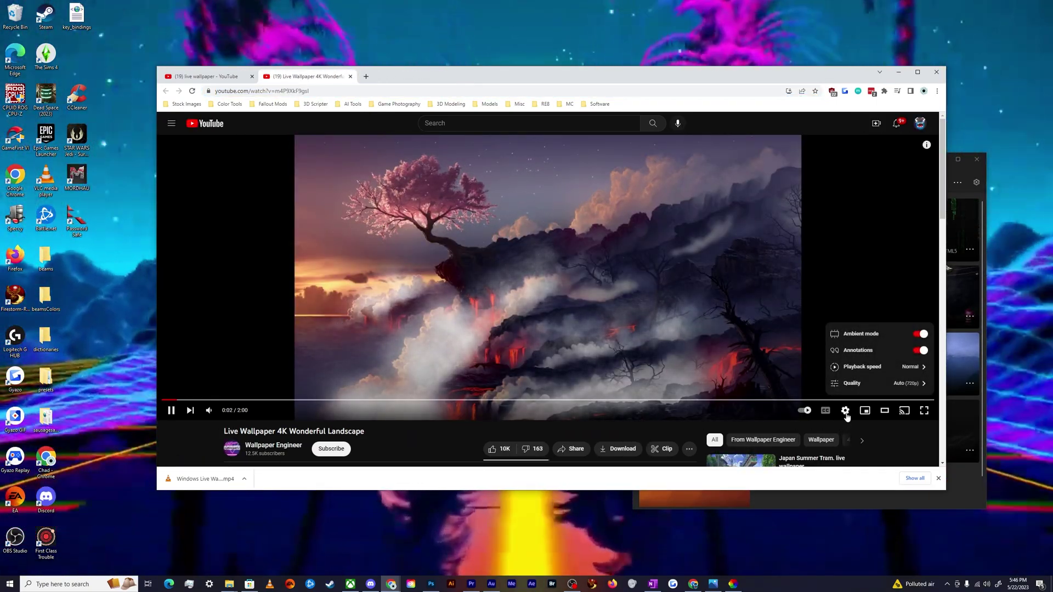
left_click(868, 383)
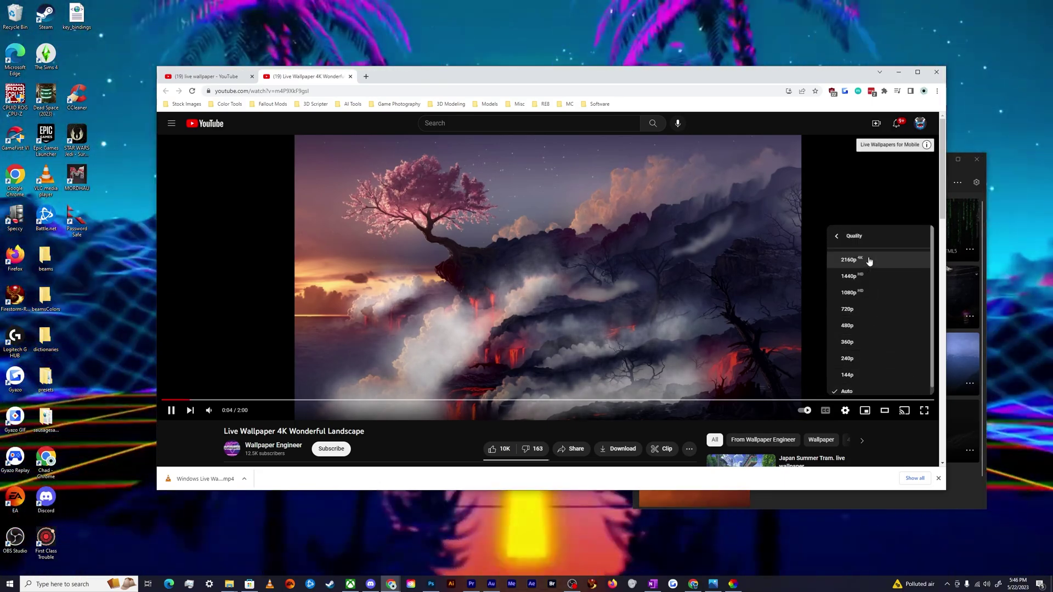
left_click(868, 261)
key("ctrl+l")
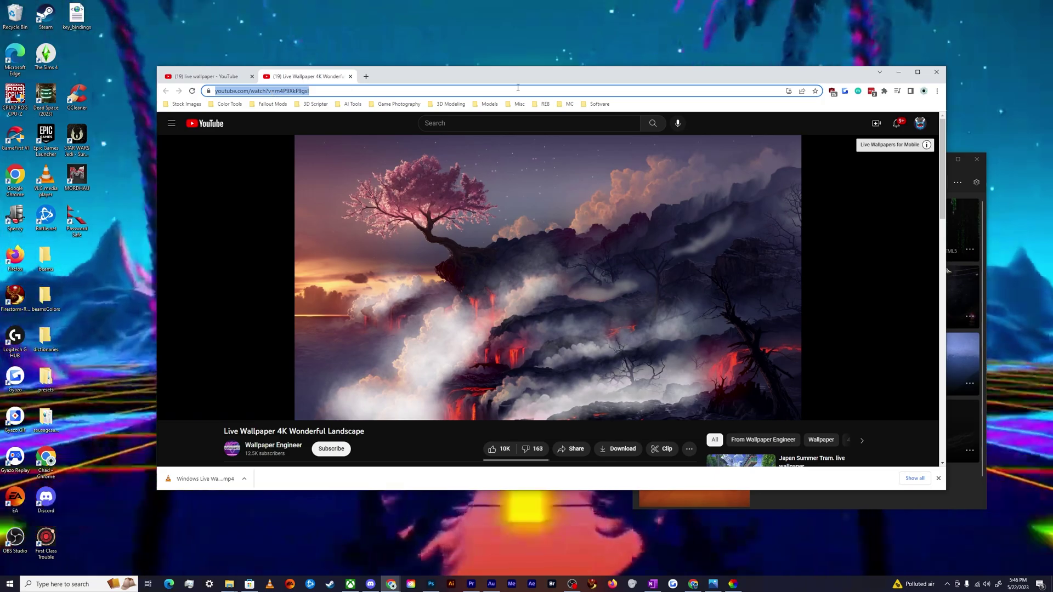
Step: Add the copied landscape video URL as a wallpaper titled 'Cherry Blossom Tree on Fire'
left_click(898, 72)
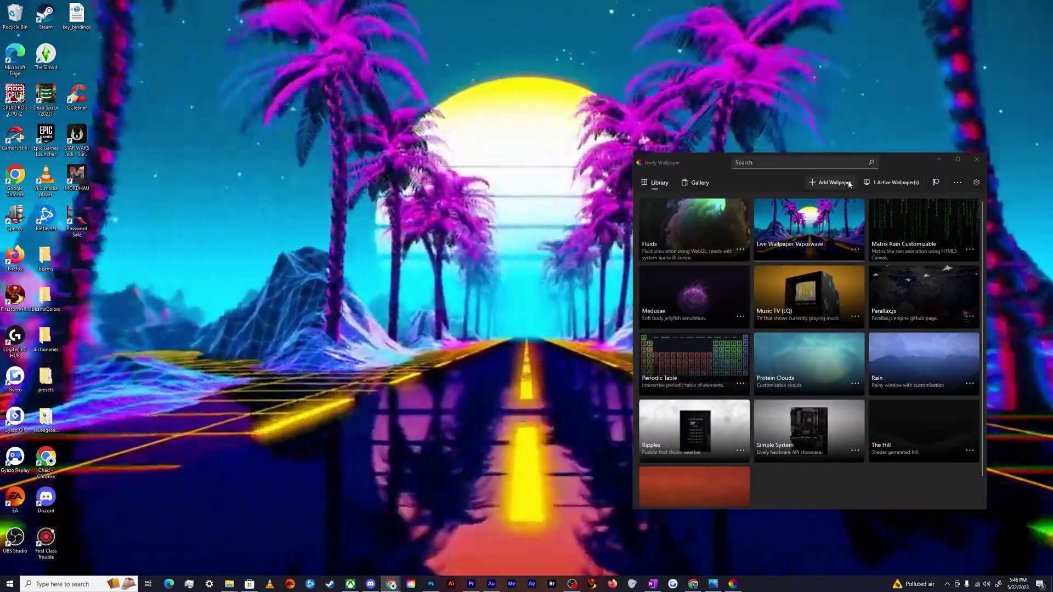
left_click(832, 182)
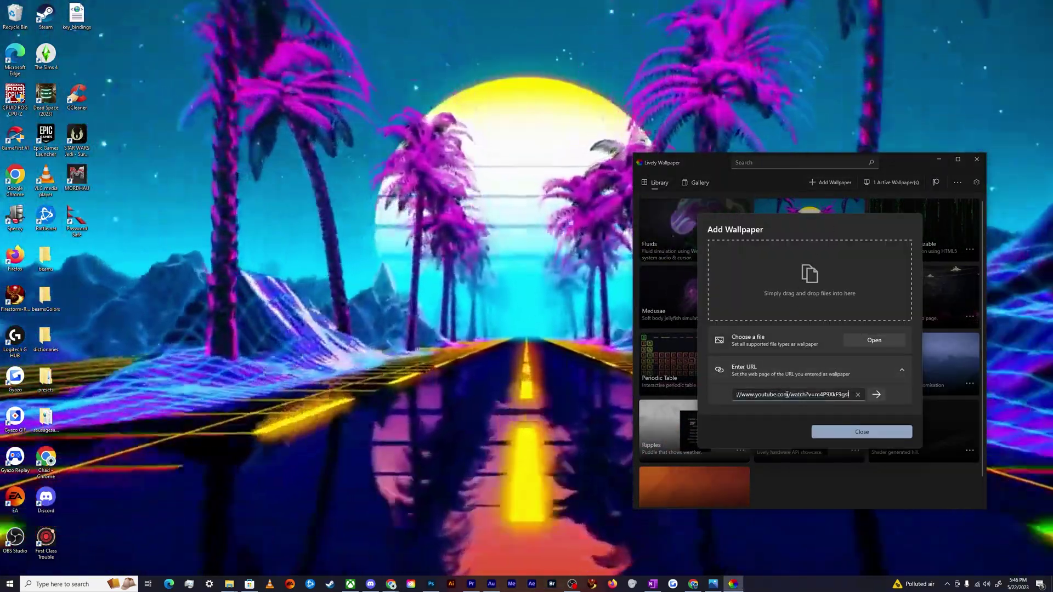
key("Return")
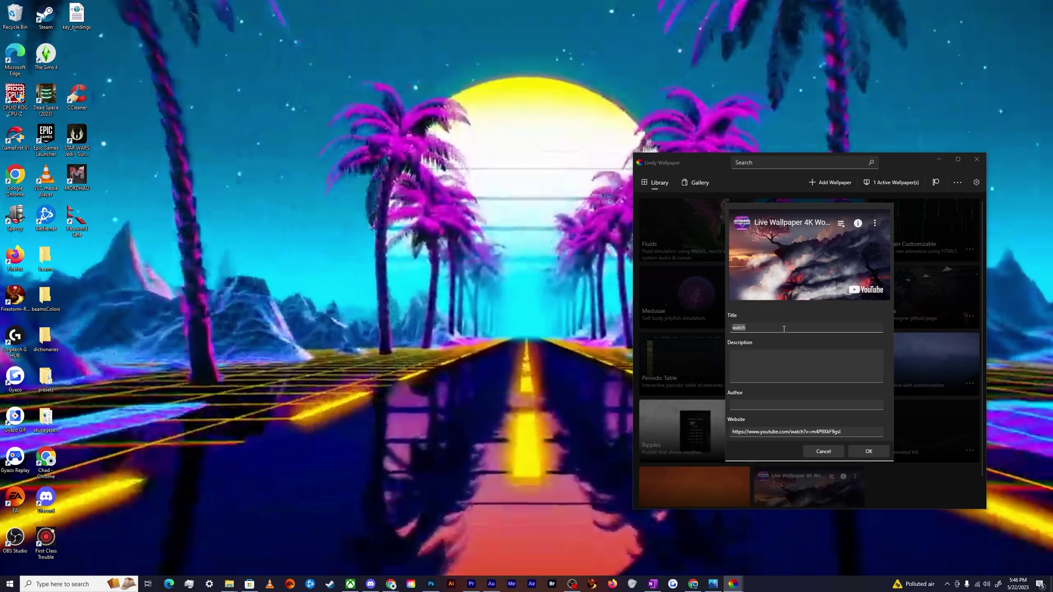
type("Cherry")
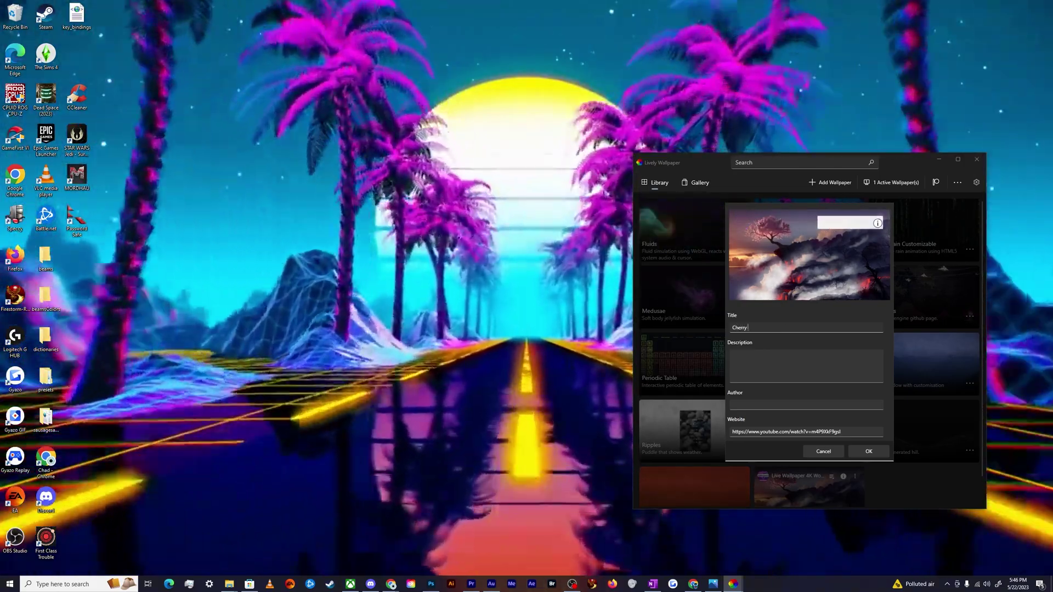
type(" Blossom Tre")
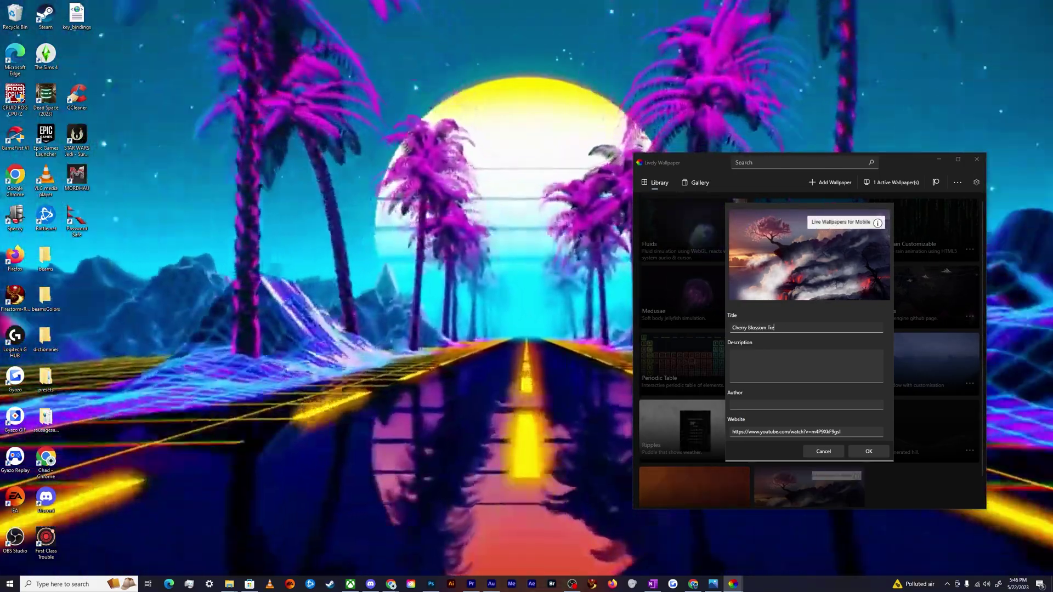
type("e on Fire")
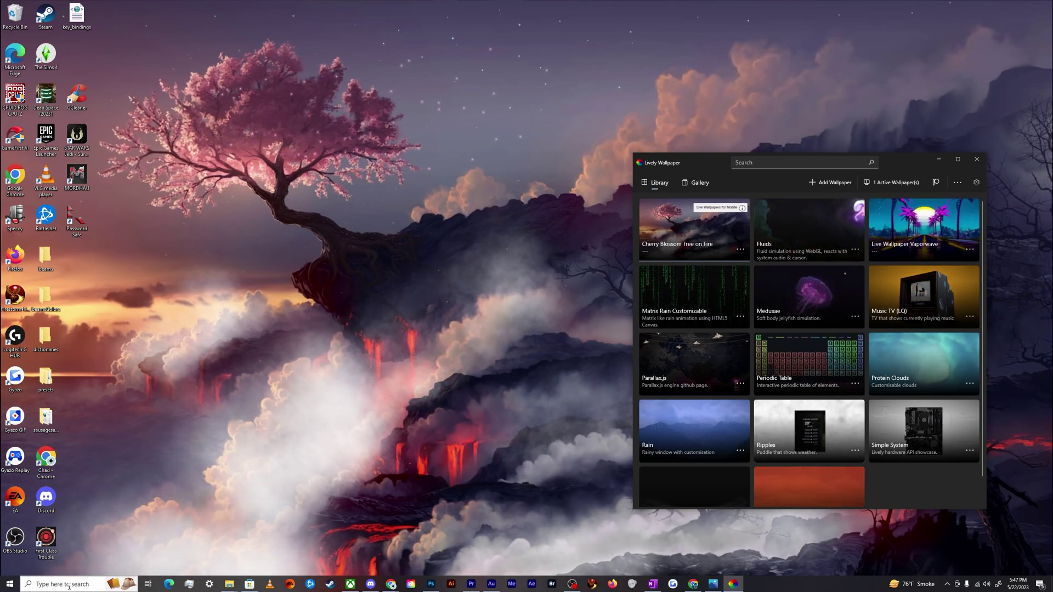
Step: Bring Chrome back, close the landscape video tab and reload the live wallpaper search without filters
left_click(390, 584)
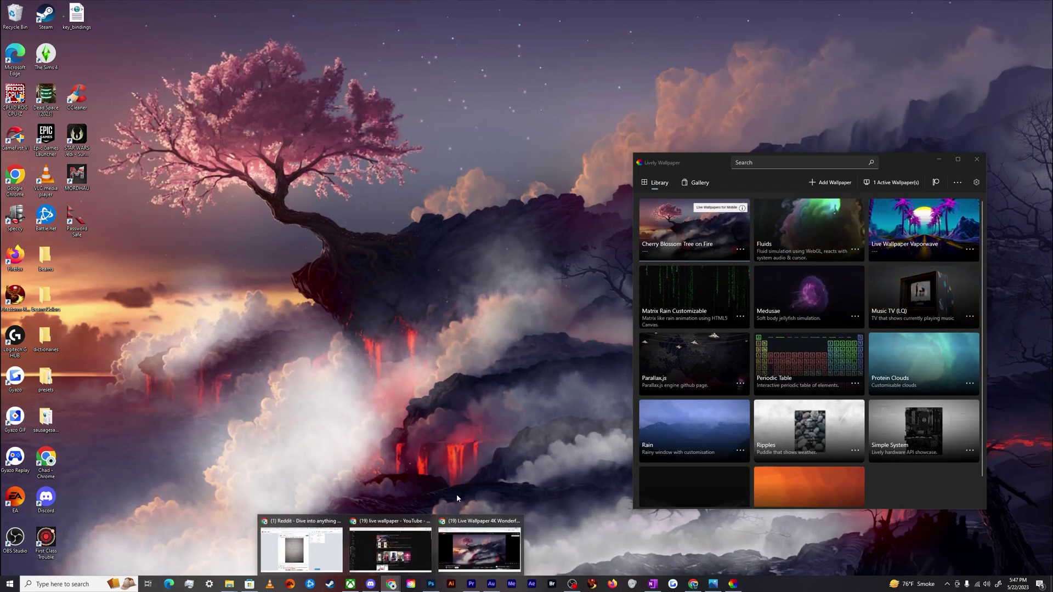
left_click(476, 536)
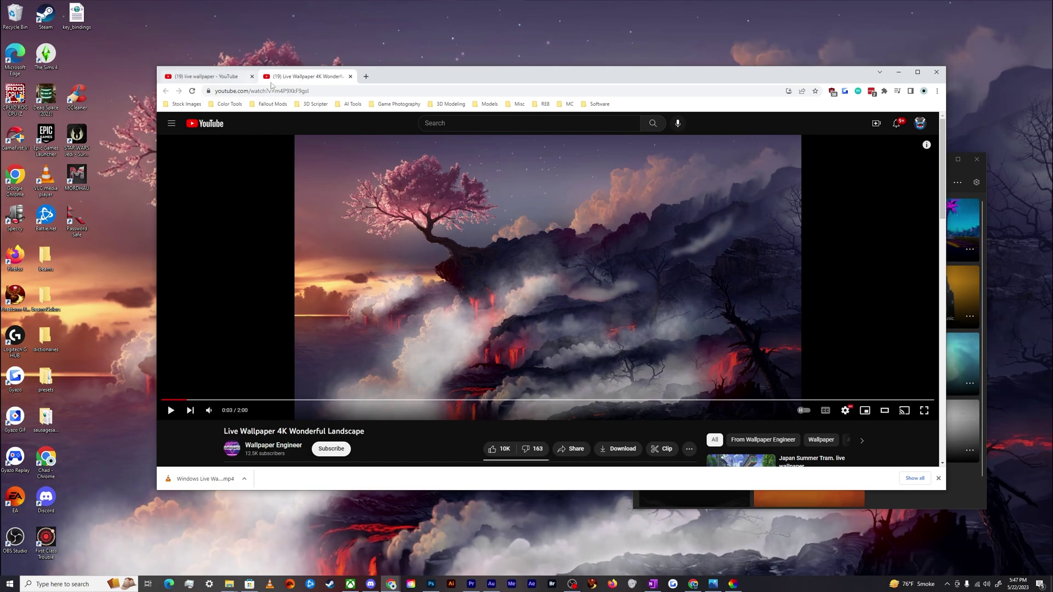
left_click(351, 77)
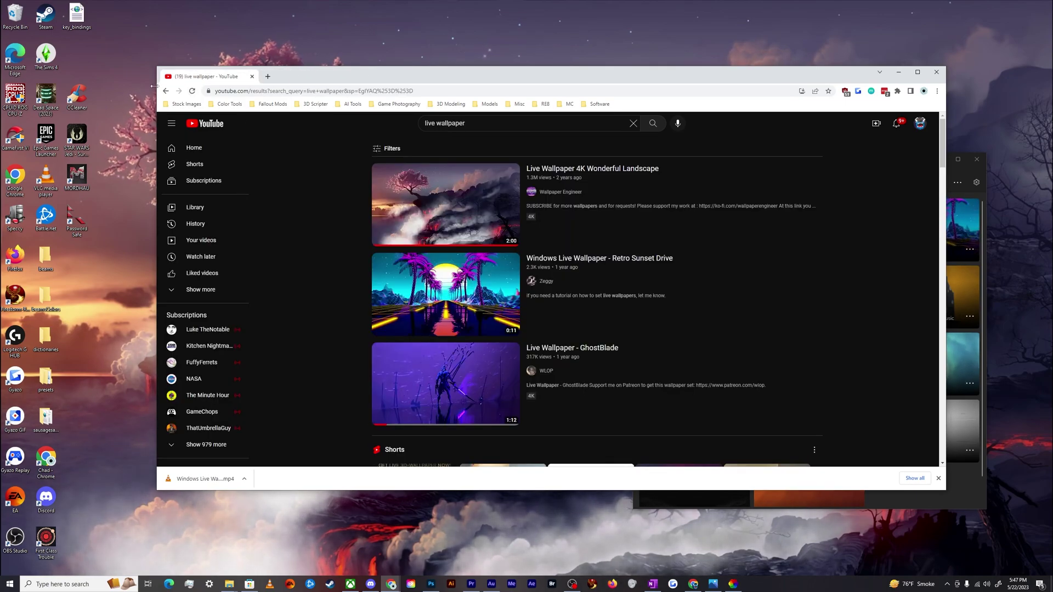
left_click(166, 91)
scroll(321, 271, "down", 10)
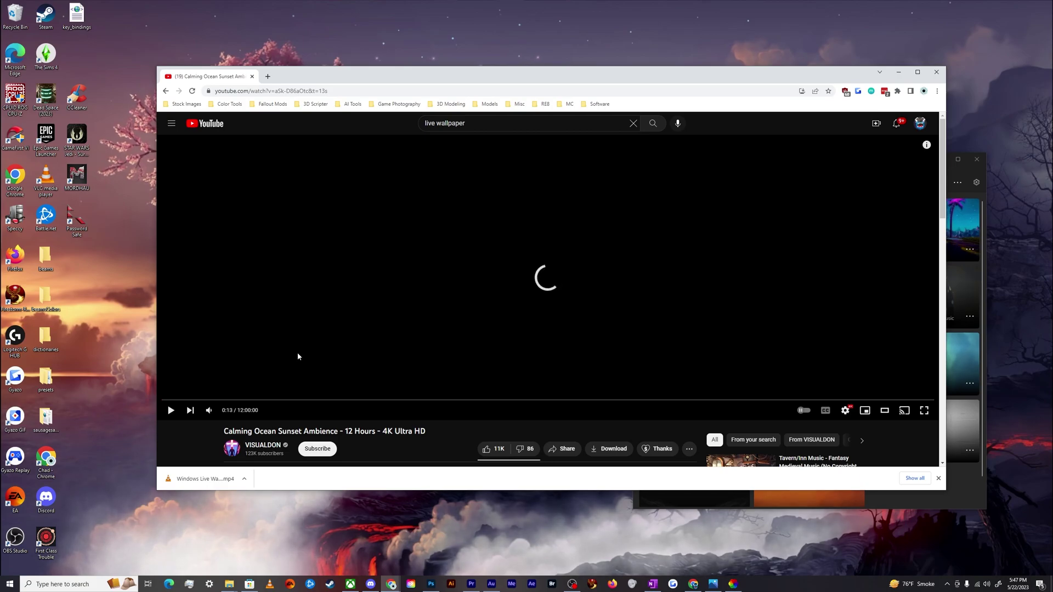
Step: Copy the Calming Ocean Sunset Ambience video's URL, then minimize Chrome
left_click(939, 479)
right_click(568, 243)
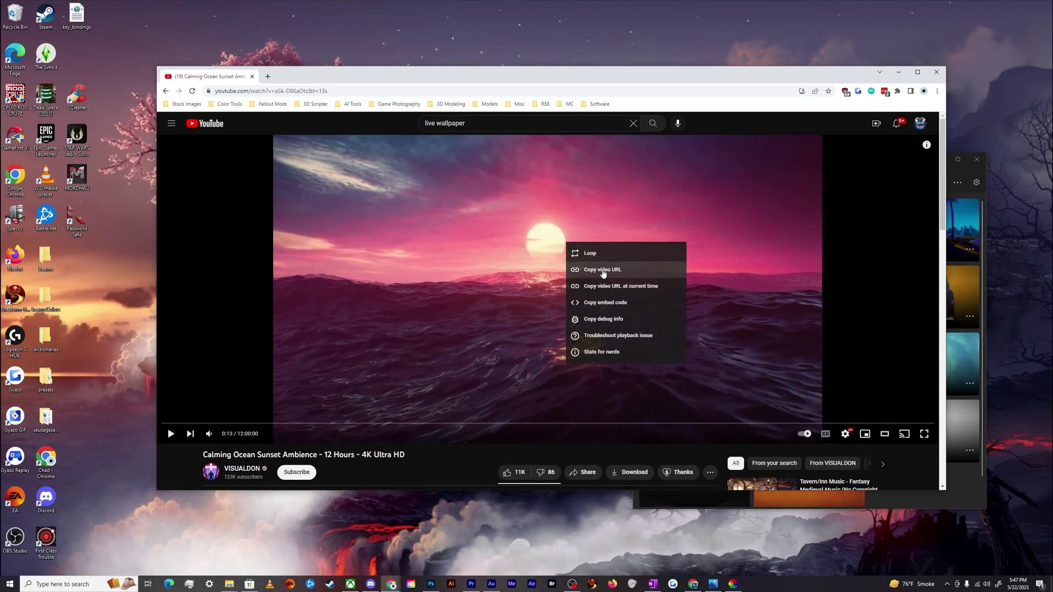
left_click(603, 271)
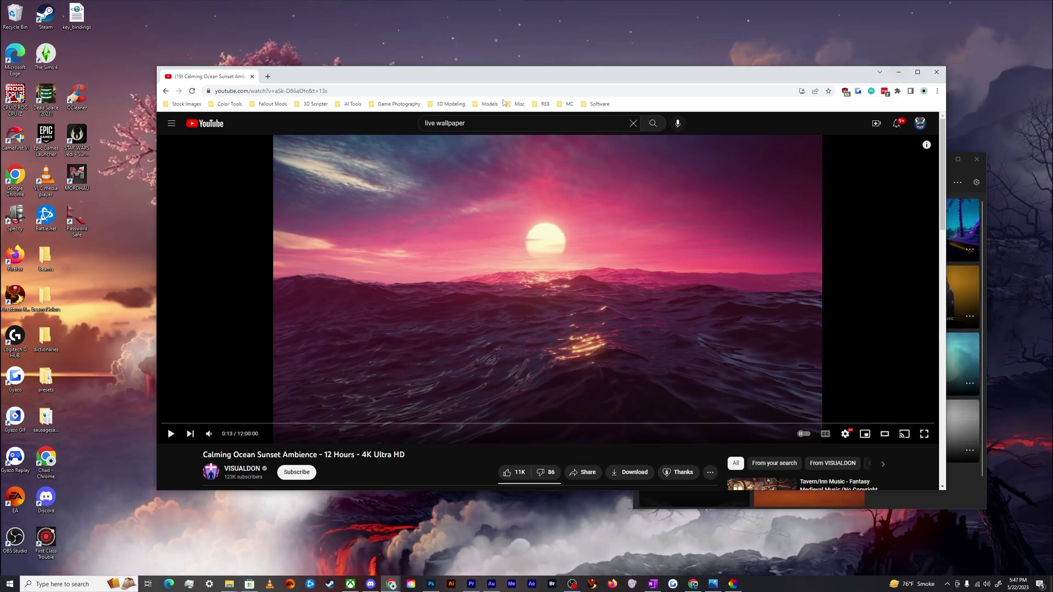
left_click(503, 92)
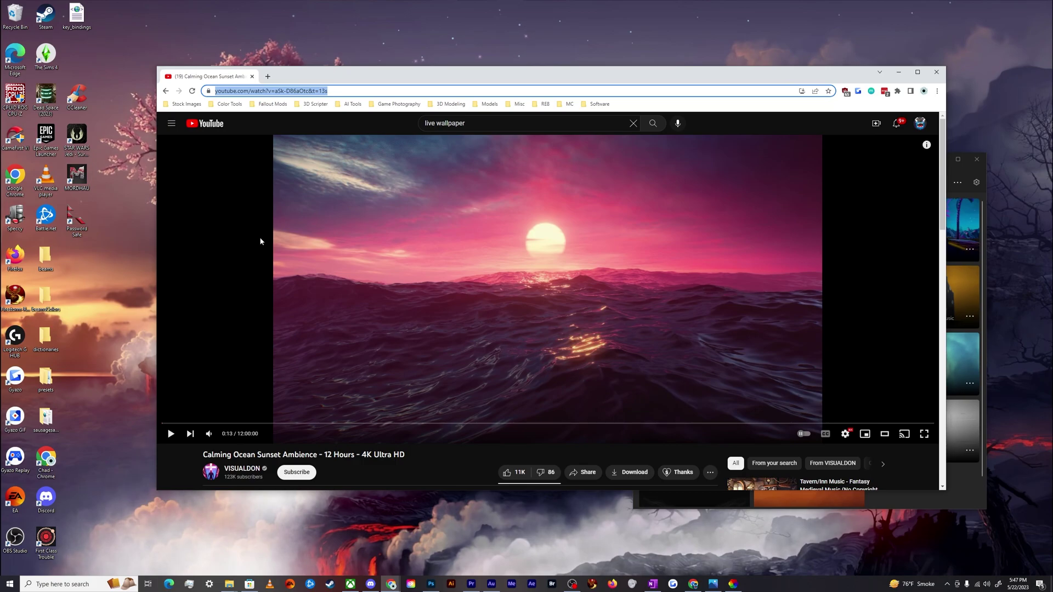
right_click(366, 333)
left_click(400, 361)
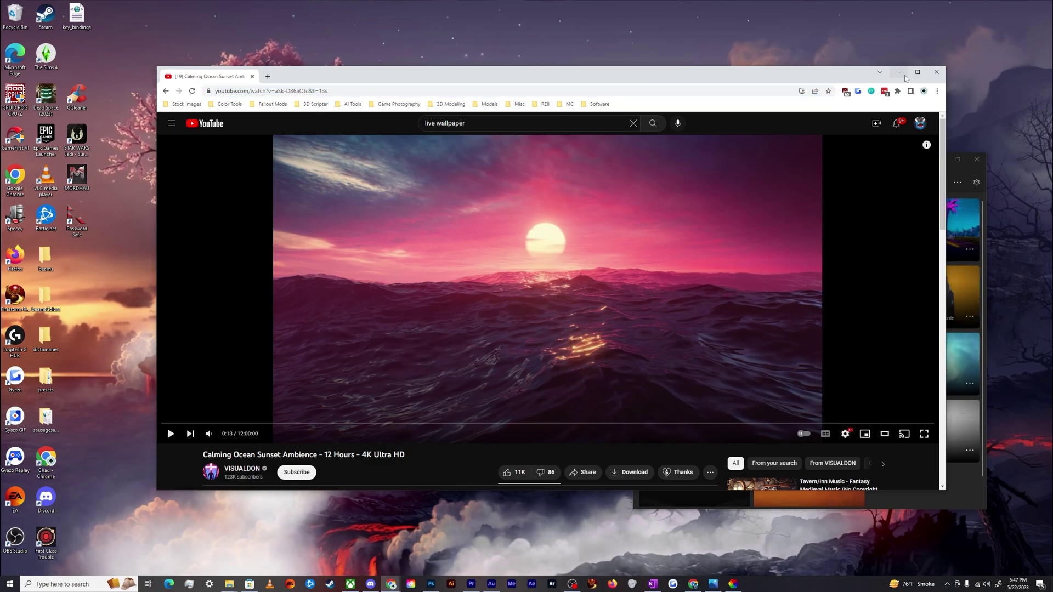
left_click(900, 73)
Step: Add the ocean sunset URL as a wallpaper titled 'Cool Crazy Ocean Thingie' and move the window aside
left_click(831, 182)
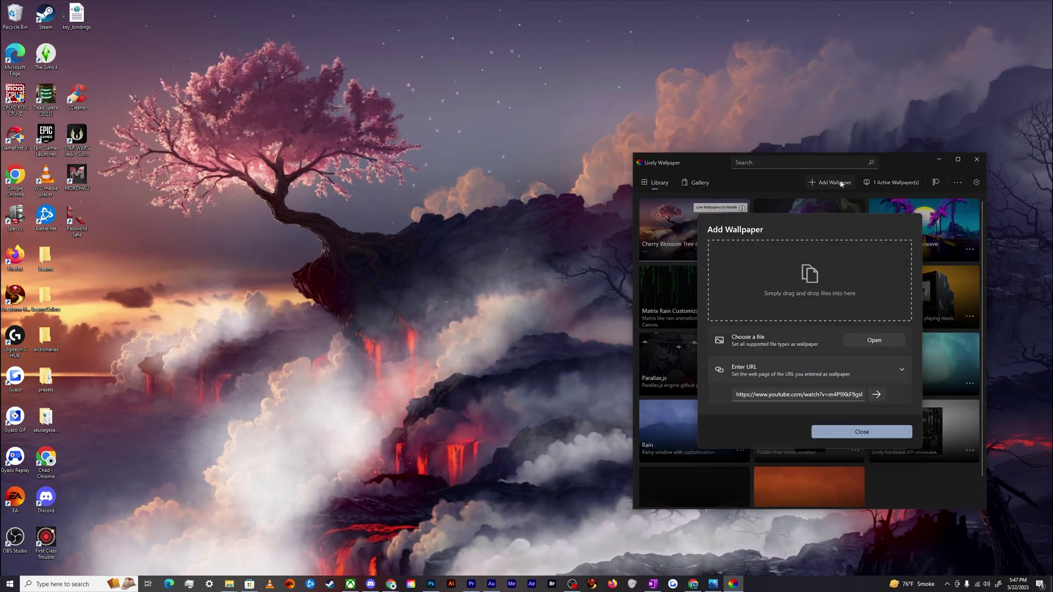
left_click(877, 395)
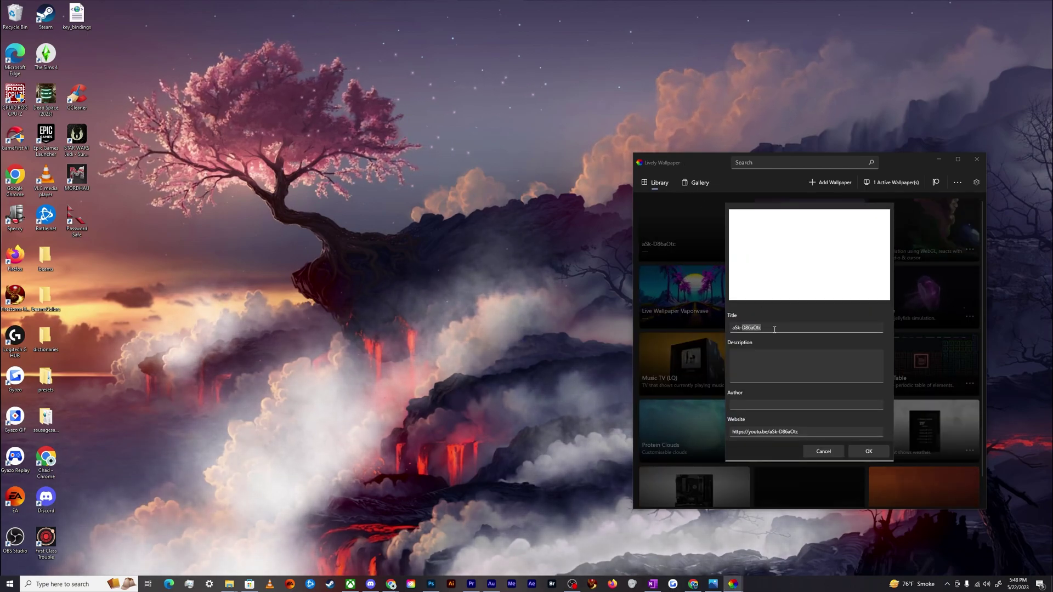
type("Cool Cra")
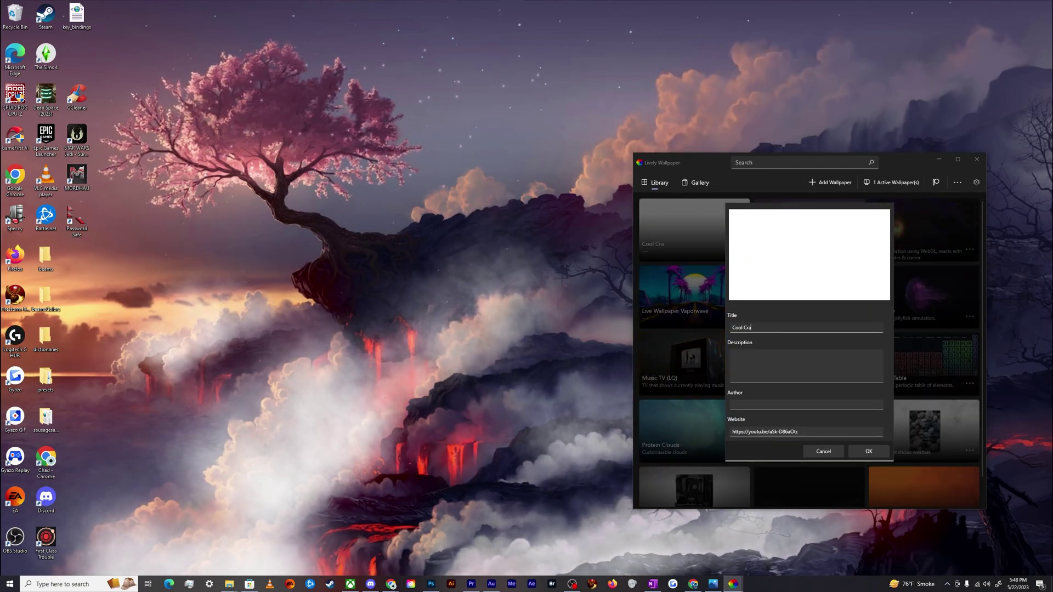
type("zy Ocean Thingie")
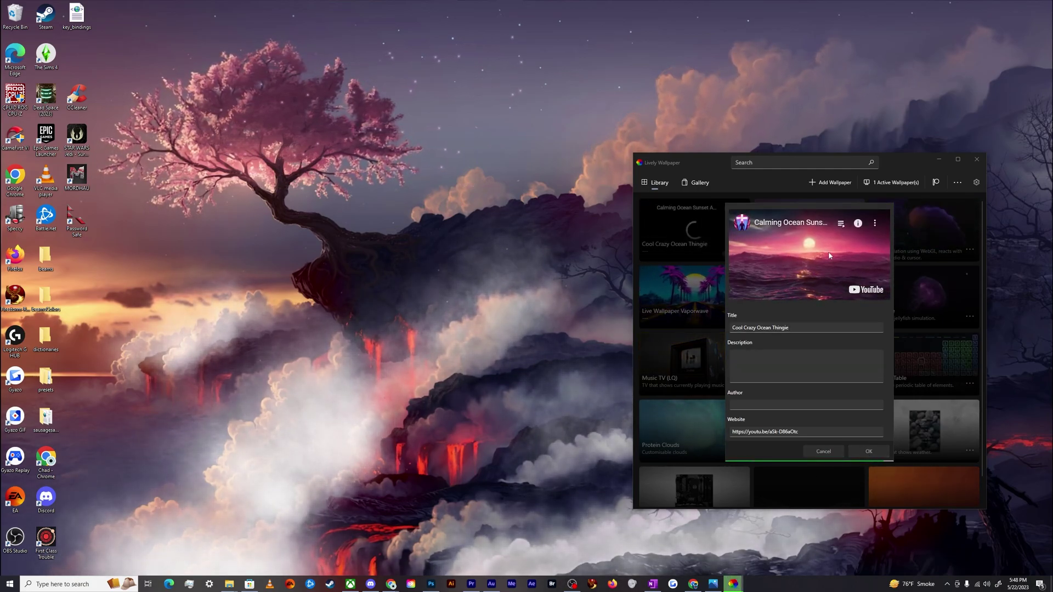
key("Return")
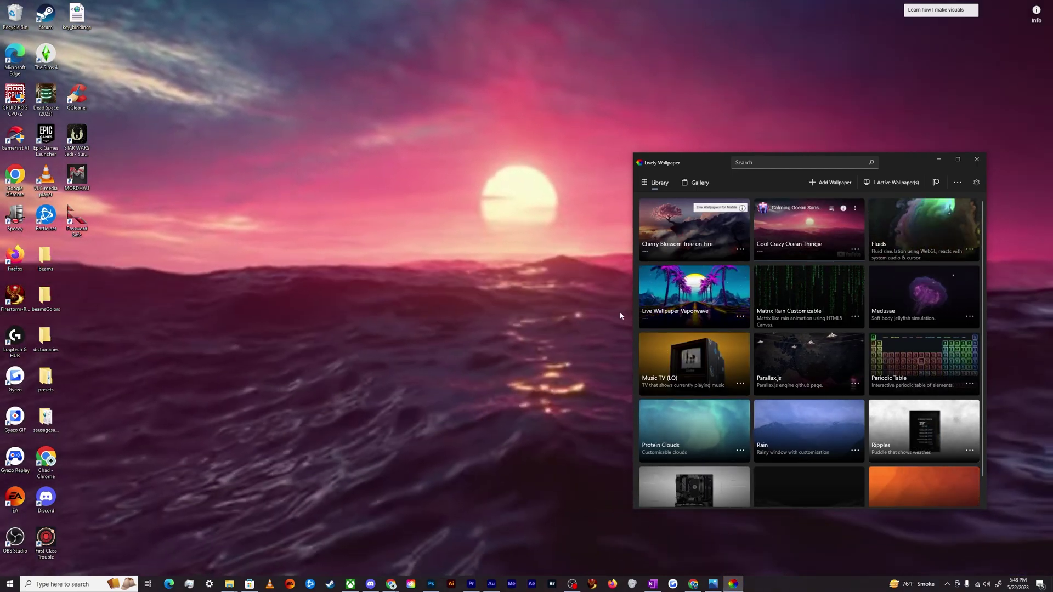
left_click_drag(906, 166, 899, 113)
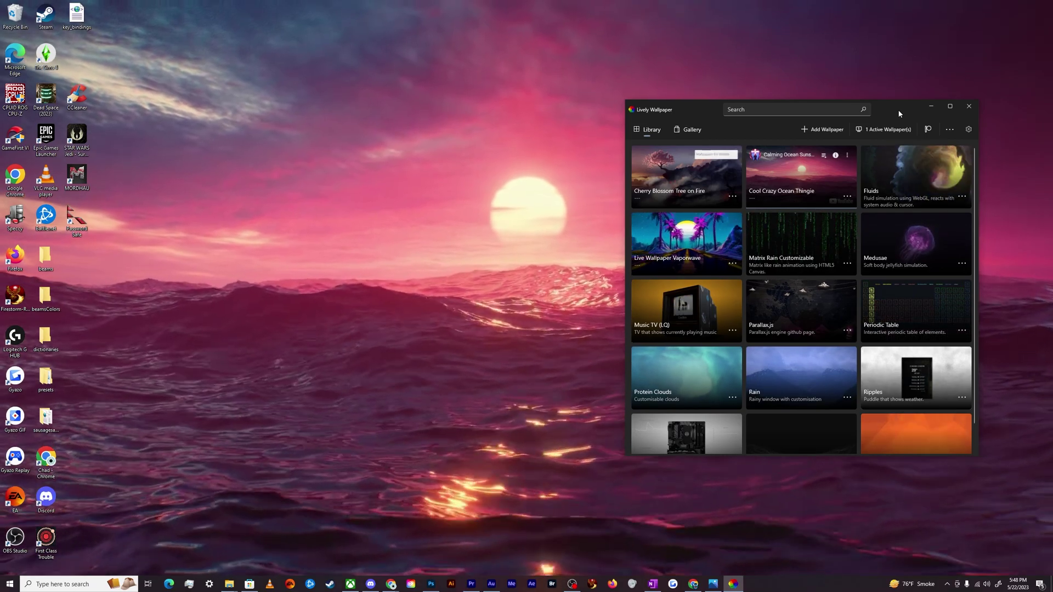
left_click_drag(891, 110, 1052, 137)
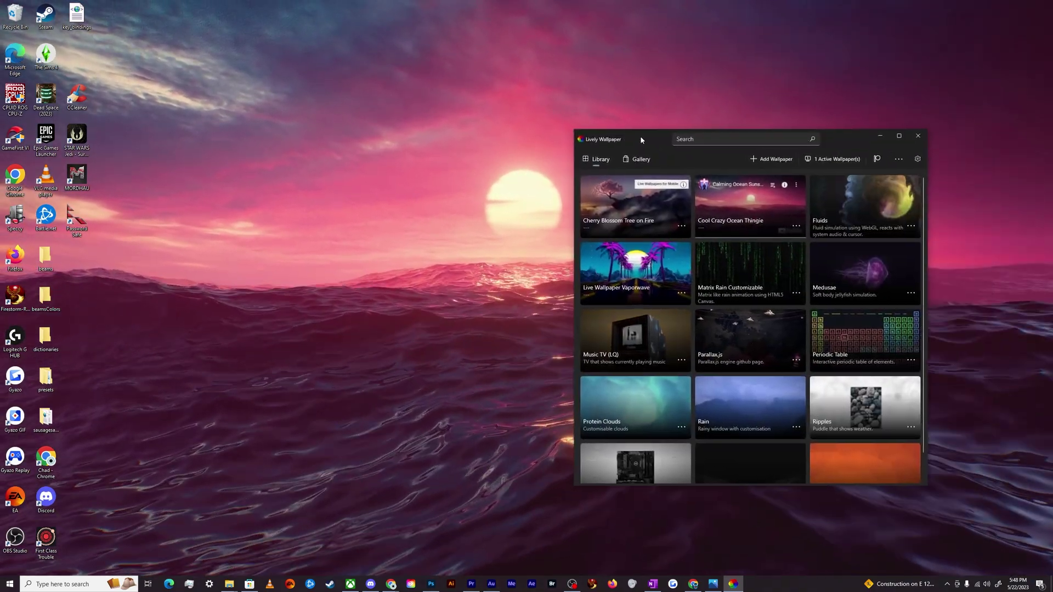
left_click_drag(640, 140, 637, 138)
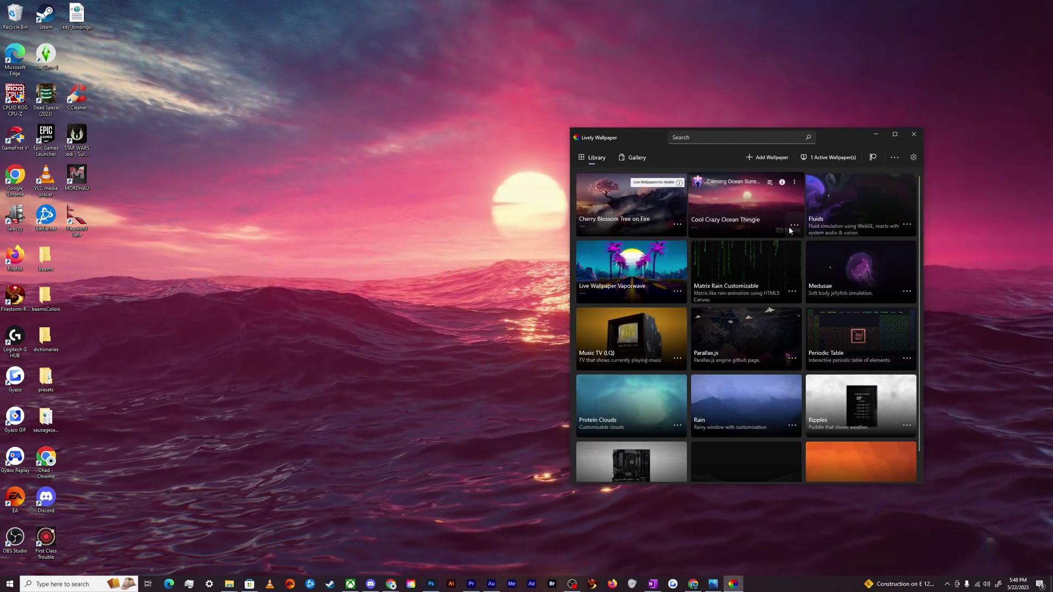
Step: Review the Cool Crazy Ocean Thingie wallpaper's About and Edit details, then cancel without changes
left_click(791, 224)
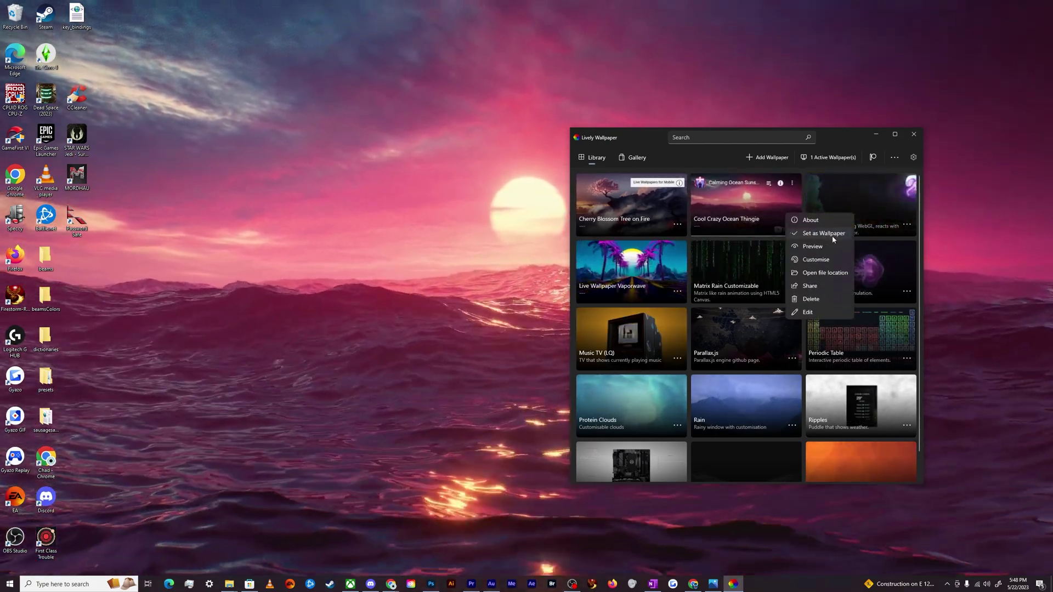
left_click(825, 264)
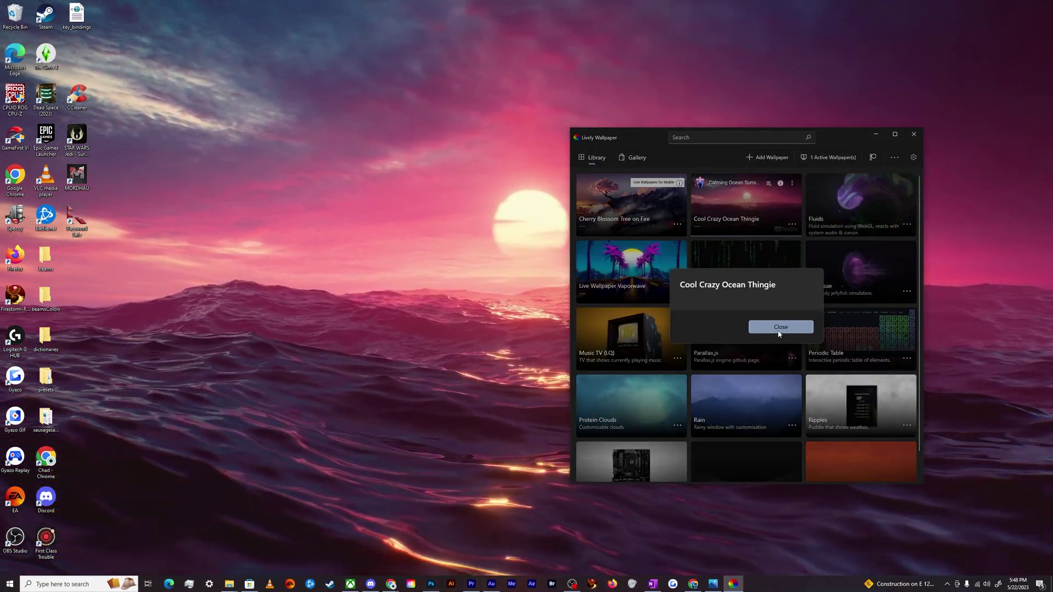
left_click(777, 327)
left_click(791, 224)
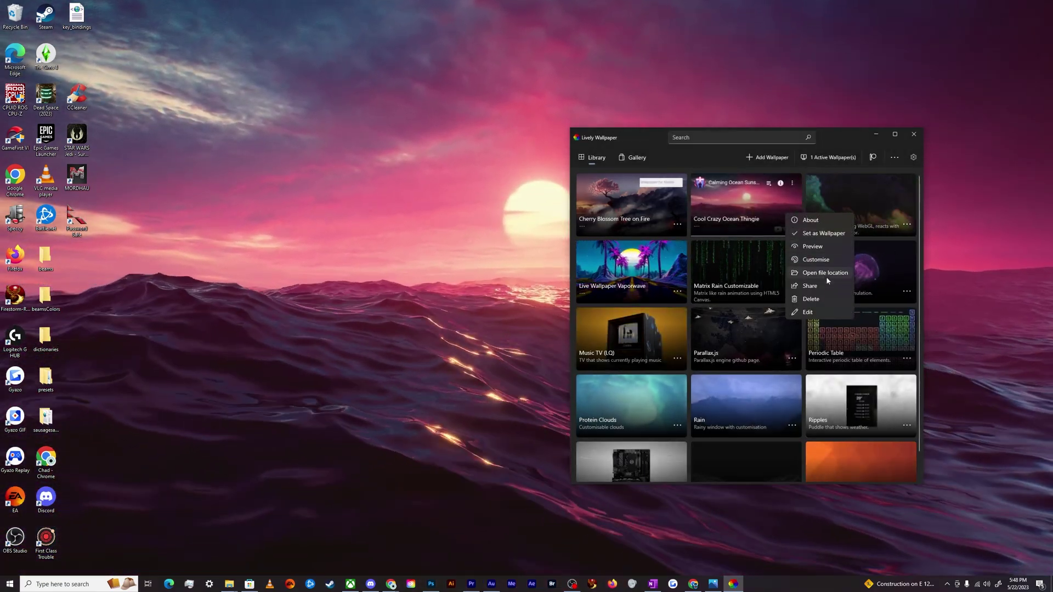
key("Escape")
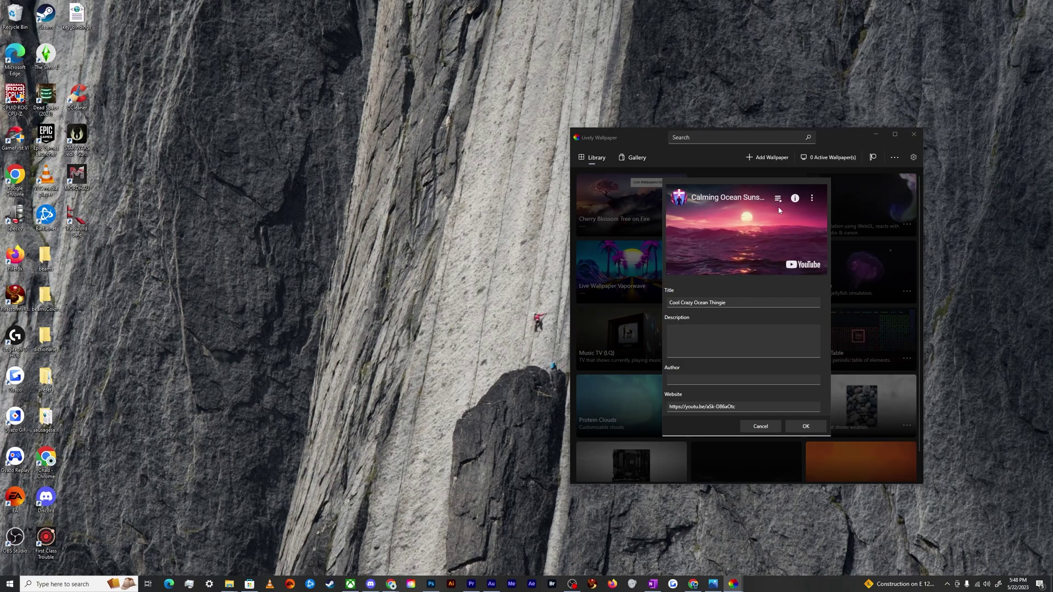
left_click(814, 199)
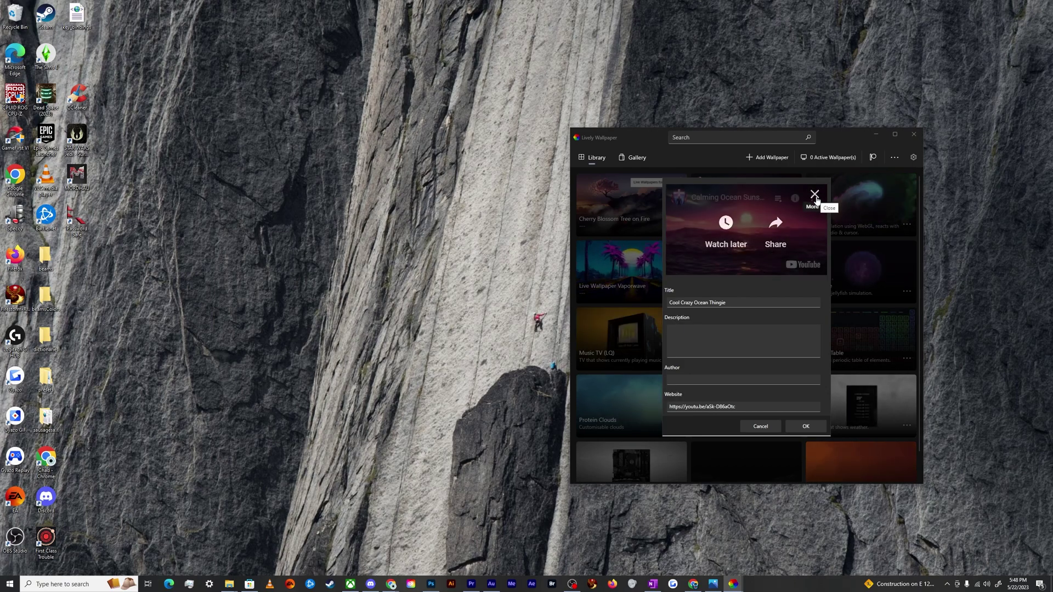
left_click(812, 197)
right_click(755, 255)
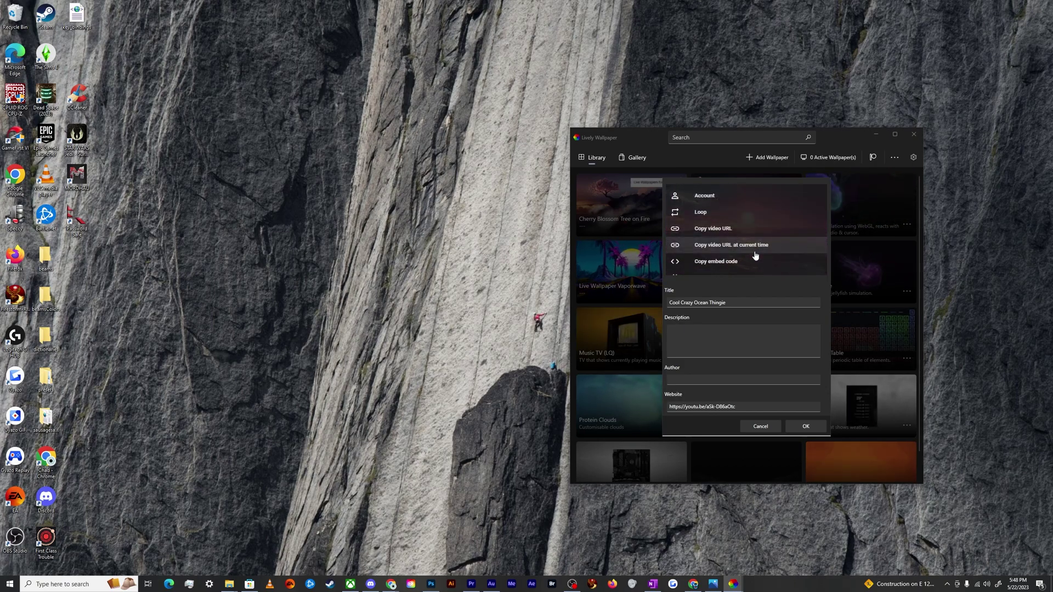
scroll(749, 263, "down", 2)
left_click(748, 292)
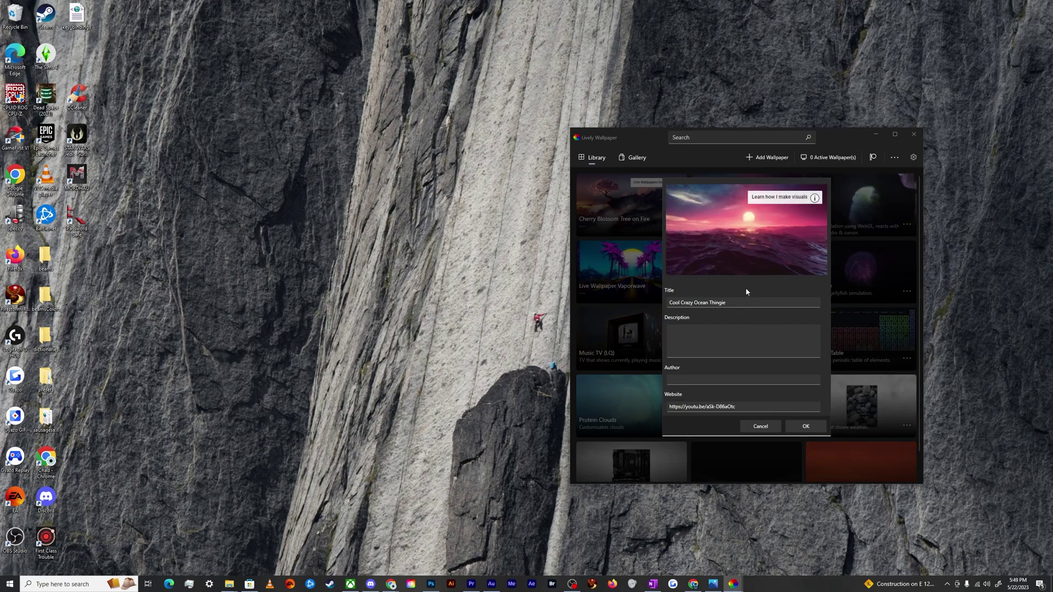
left_click(765, 429)
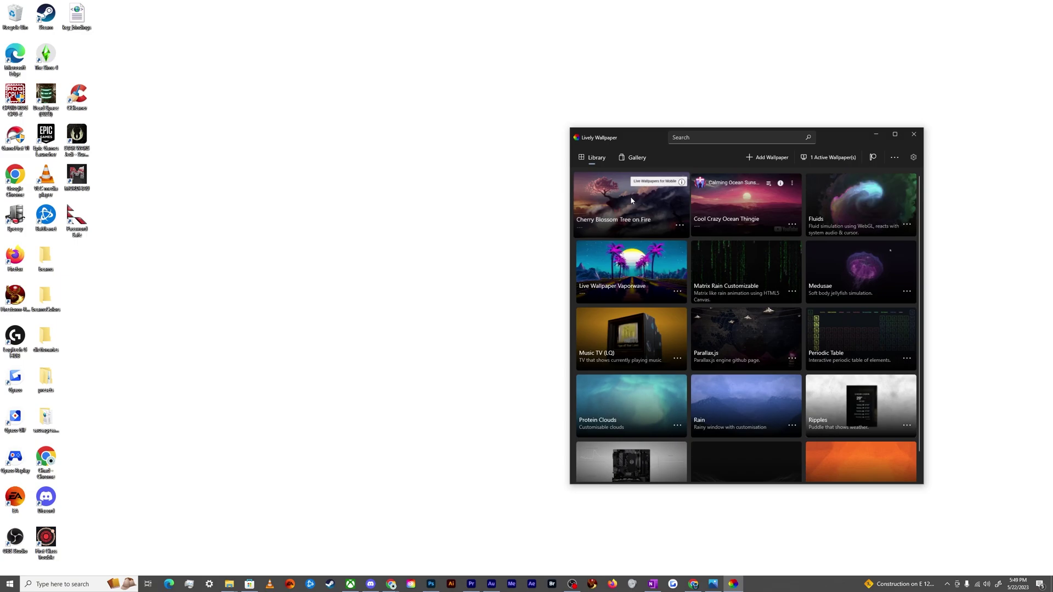
Step: Set Cherry Blossom Tree on Fire as the desktop wallpaper again
left_click(631, 201)
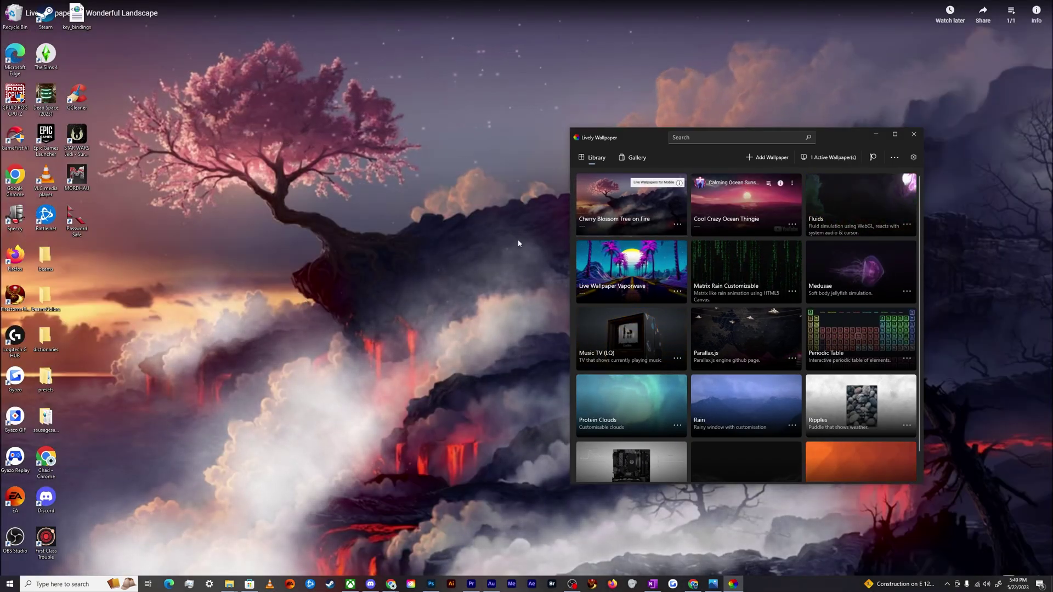
left_click_drag(842, 139, 913, 122)
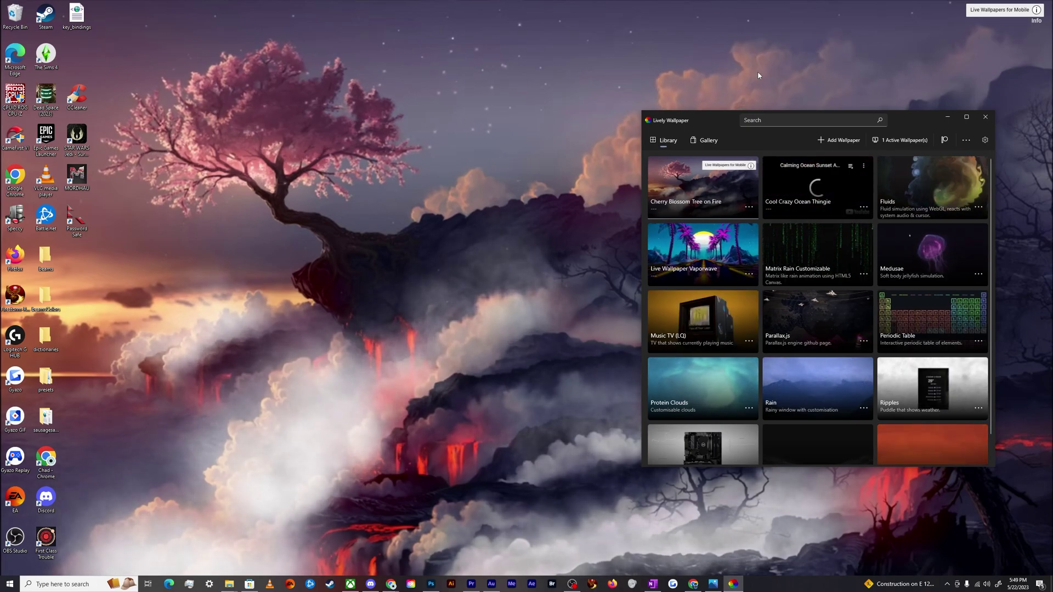
scroll(793, 216, "down", 1)
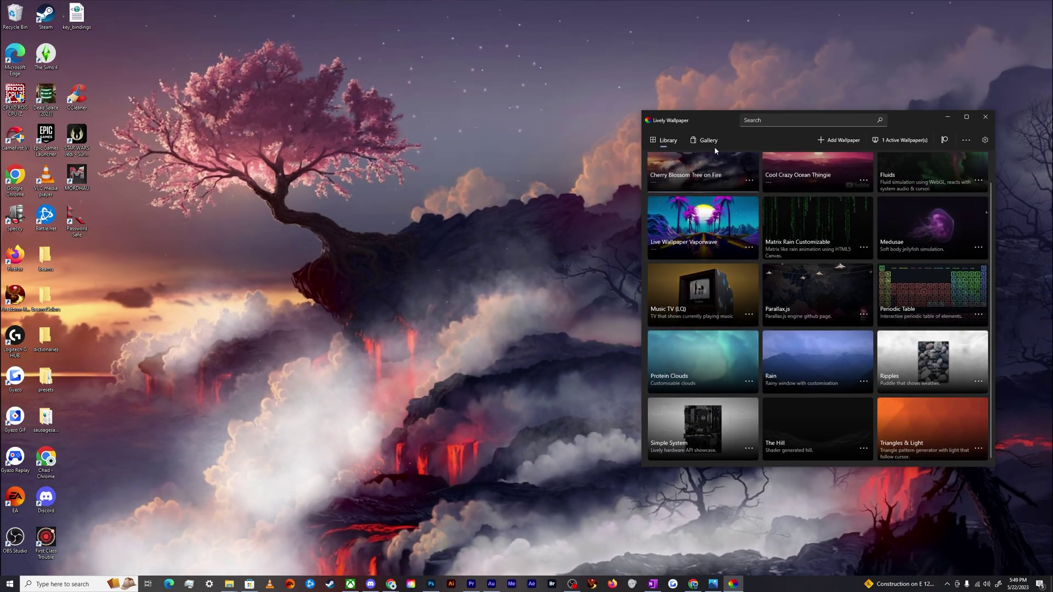
Step: Open Lively Wallpaper's General settings, showing Start with Windows off and the tray icon on
left_click_drag(714, 120, 653, 131)
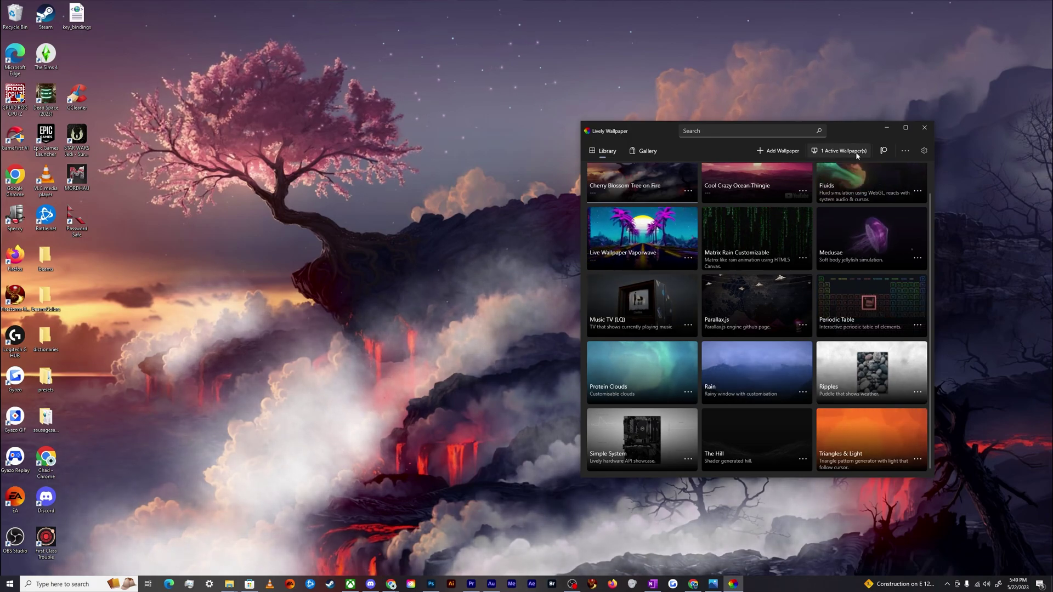
left_click(904, 150)
left_click(923, 156)
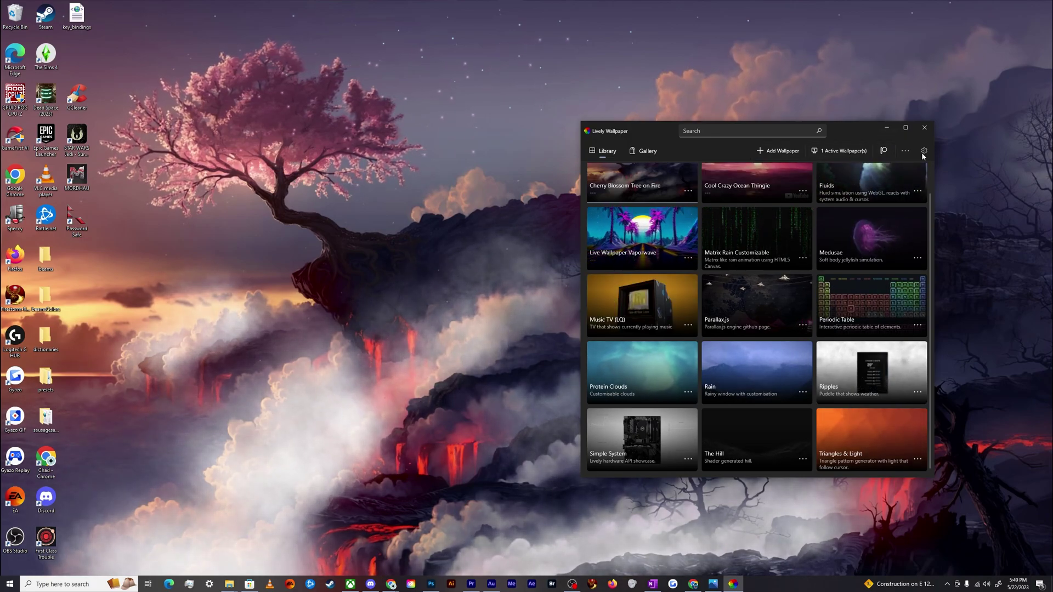
left_click(923, 156)
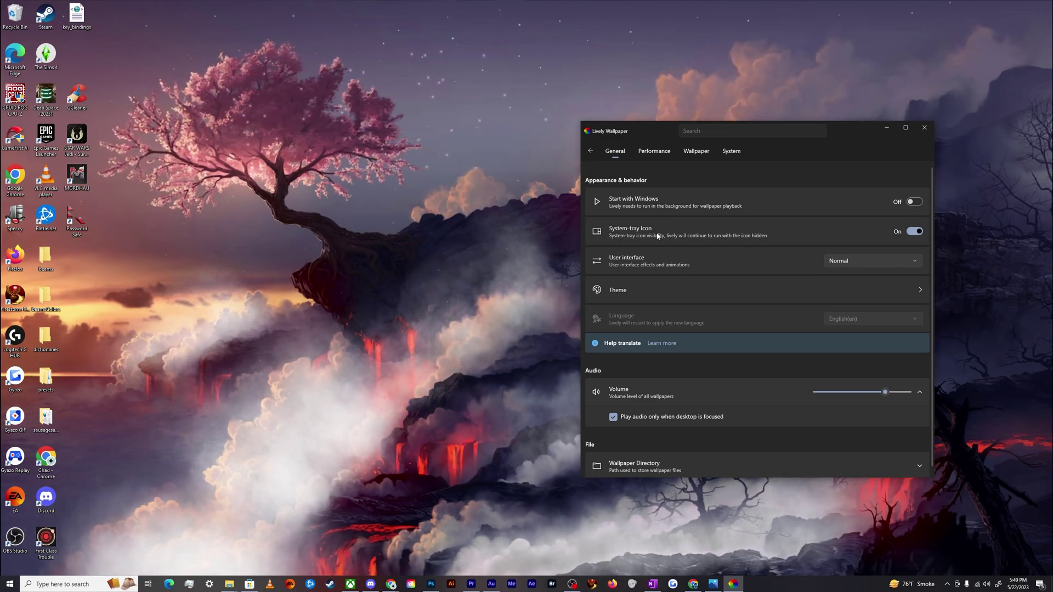
scroll(632, 241, "down", 1)
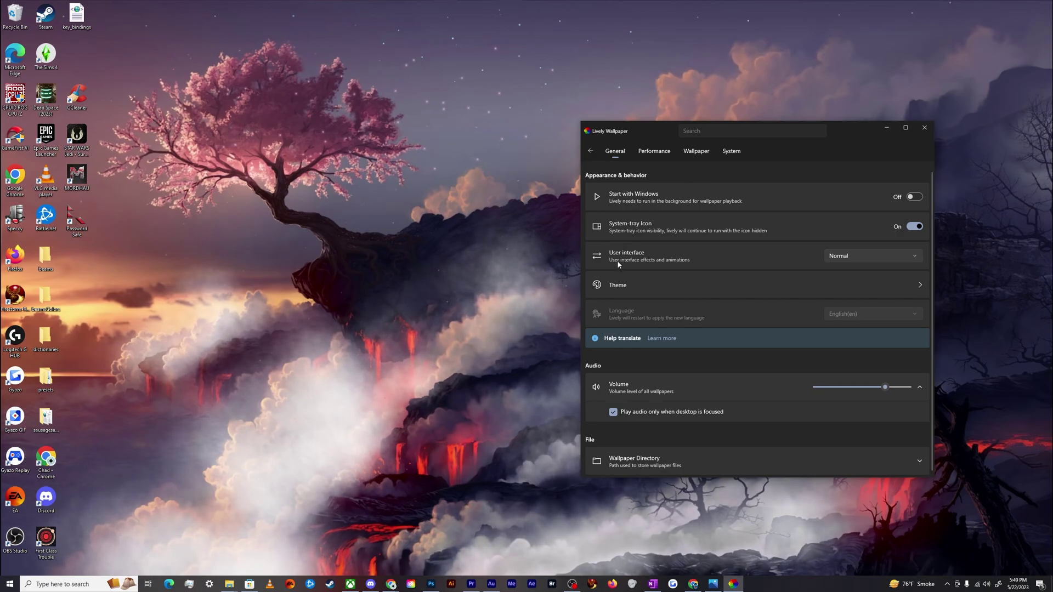
Step: Glance at the Theme choices, then mute all wallpaper audio with the volume at 0
left_click(642, 285)
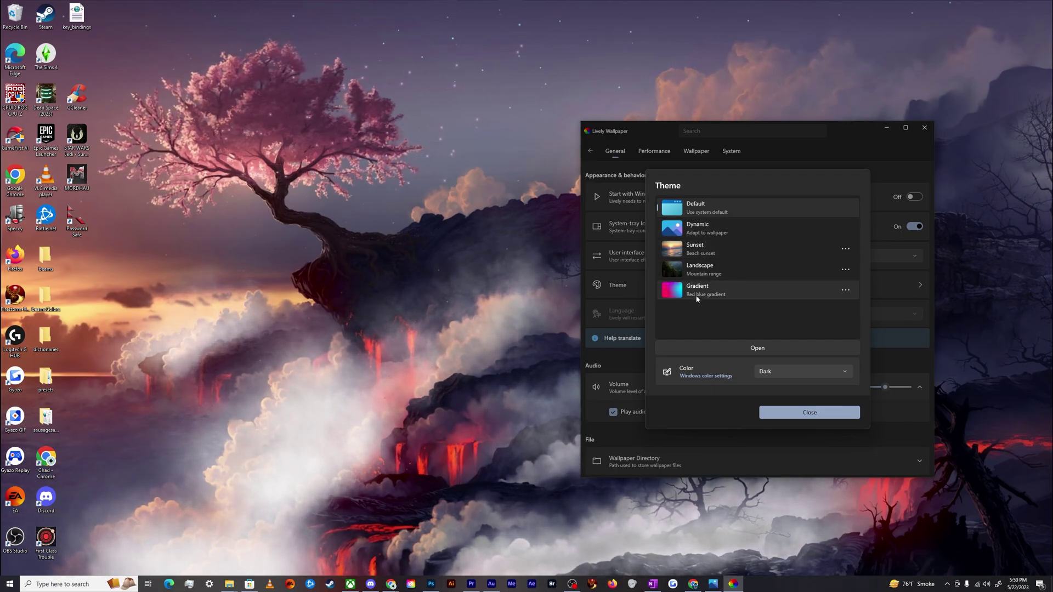
left_click(763, 412)
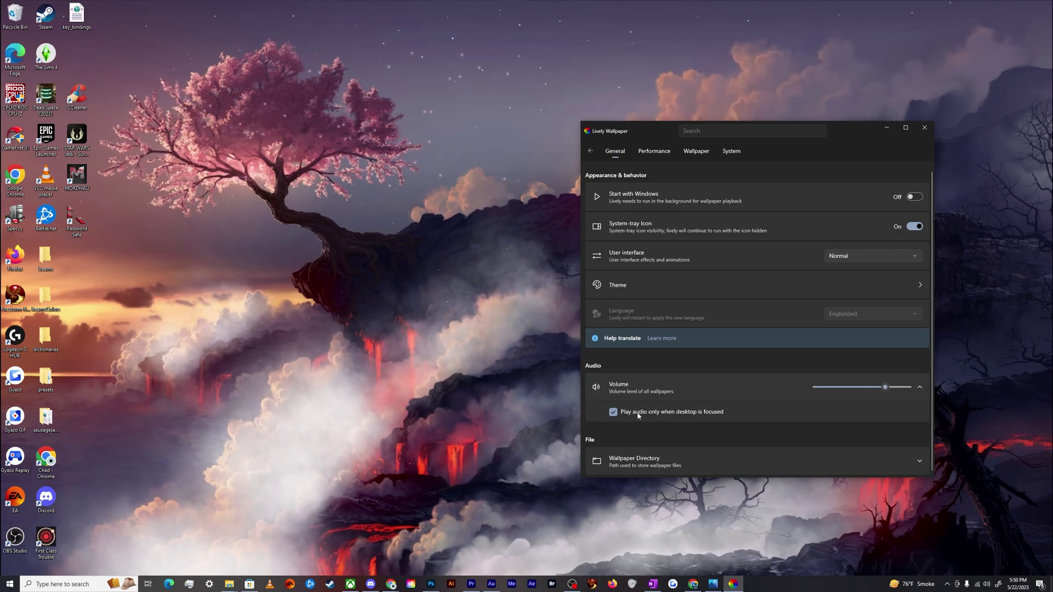
left_click(816, 387)
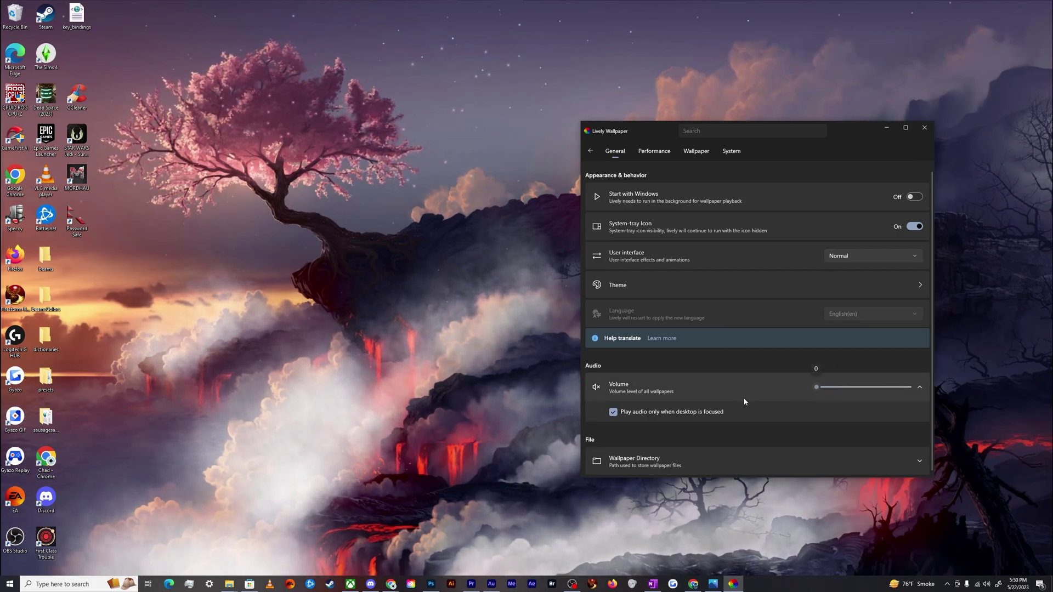
left_click_drag(860, 387, 792, 399)
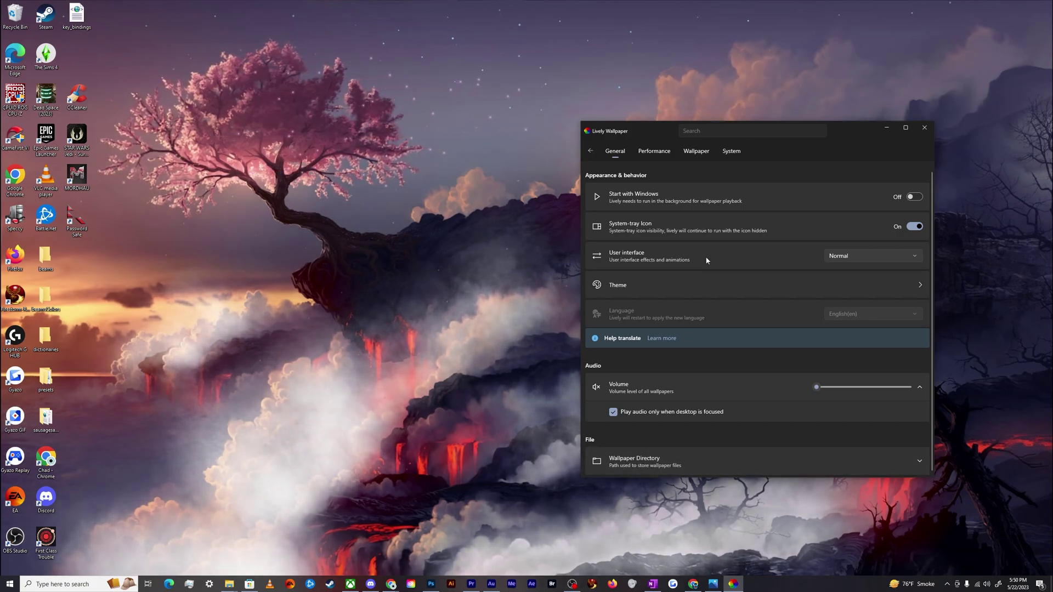
Step: Browse the Performance settings, then switch to the Wallpaper settings page
left_click(654, 152)
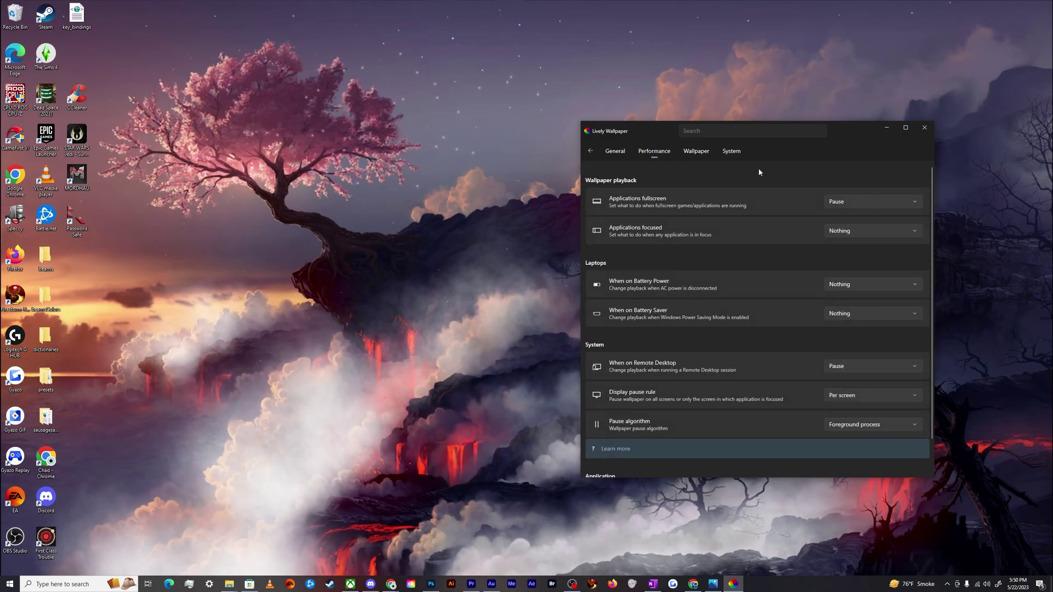
scroll(934, 258, "down", 1)
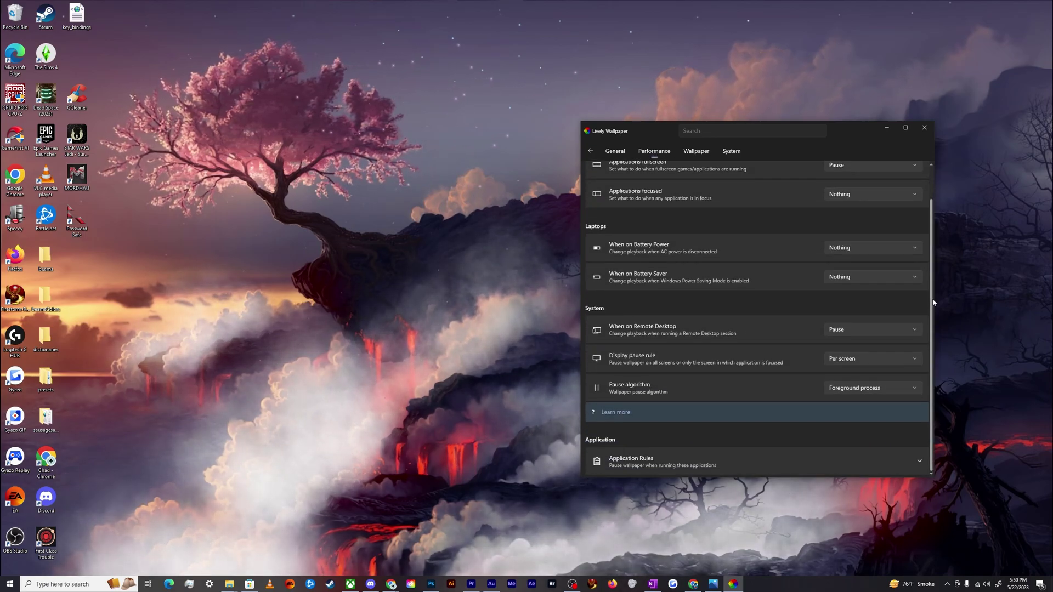
scroll(933, 225, "up", 1)
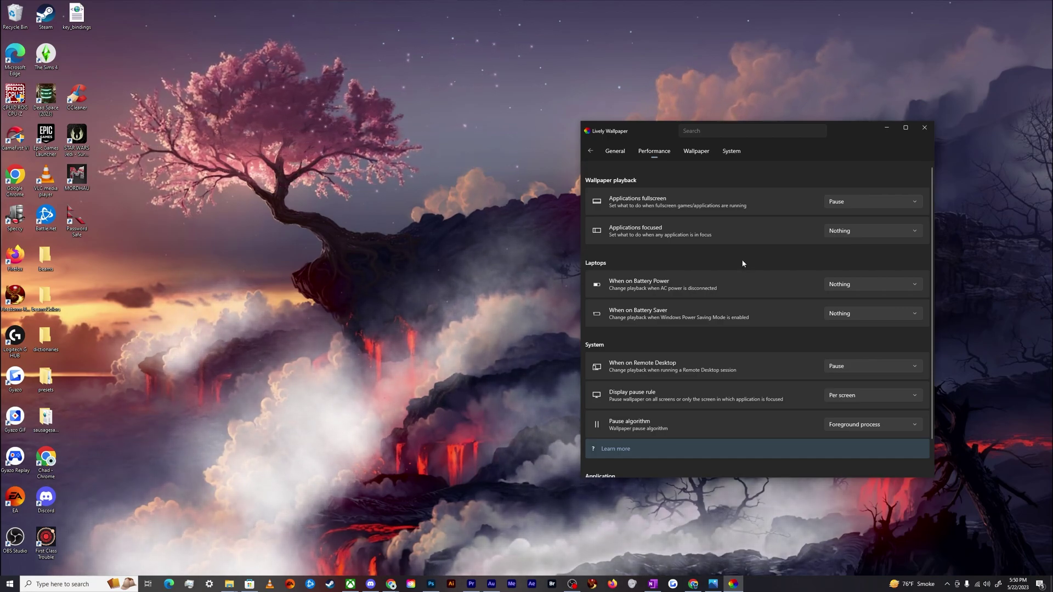
left_click(705, 156)
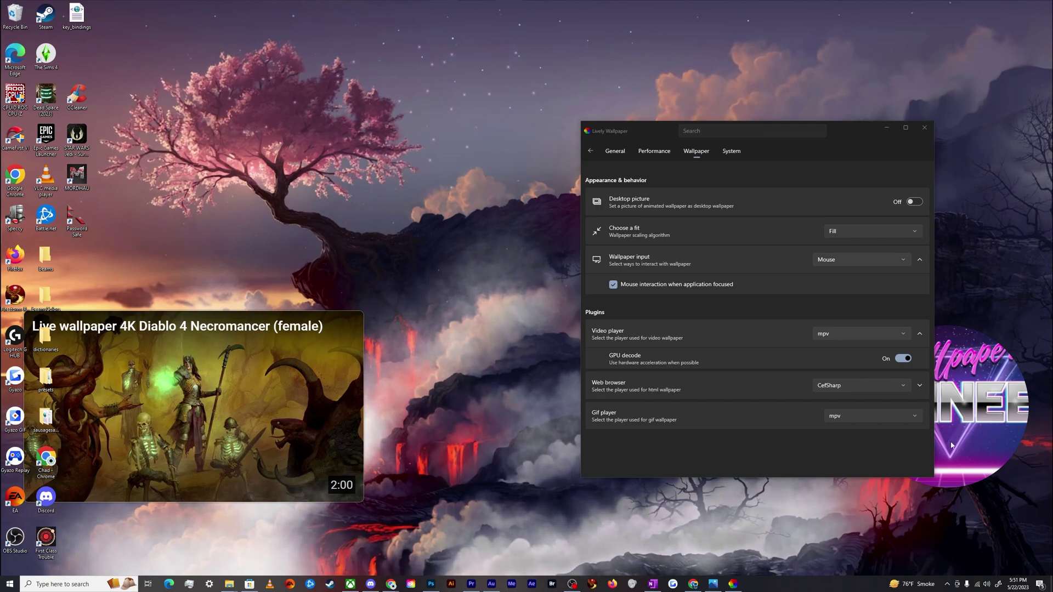
Step: Center the settings window and confirm mpv as video player and CefSharp as web browser
left_click(615, 151)
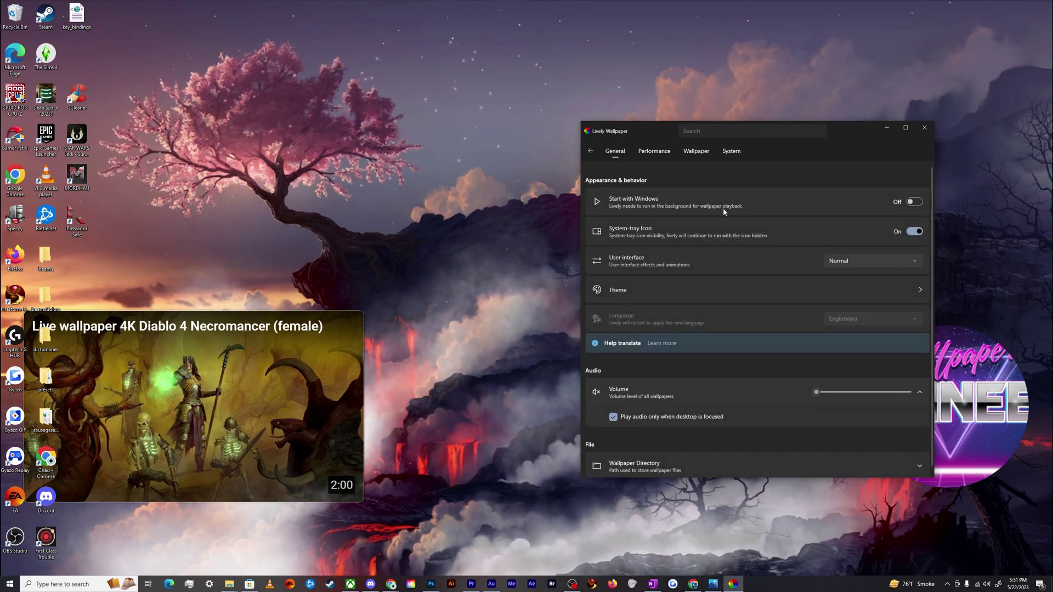
left_click(701, 153)
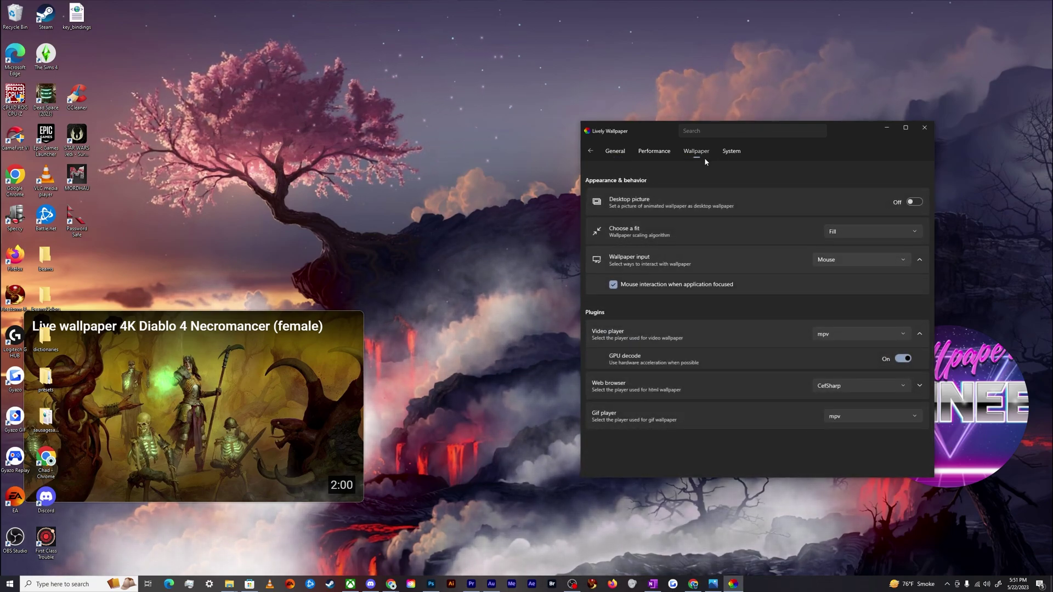
left_click_drag(647, 129, 649, 35)
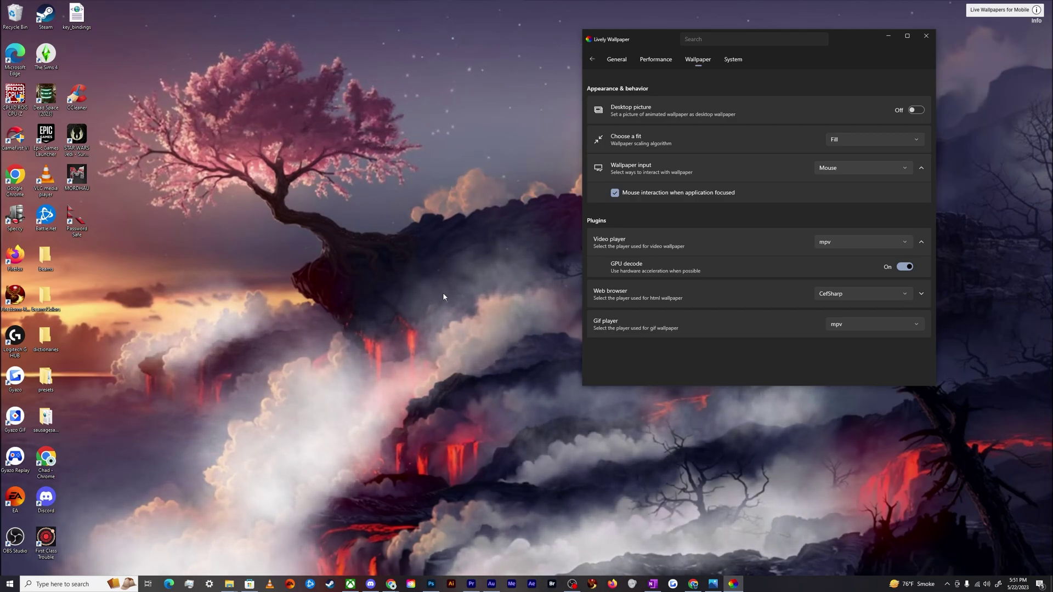
left_click_drag(649, 34, 548, 120)
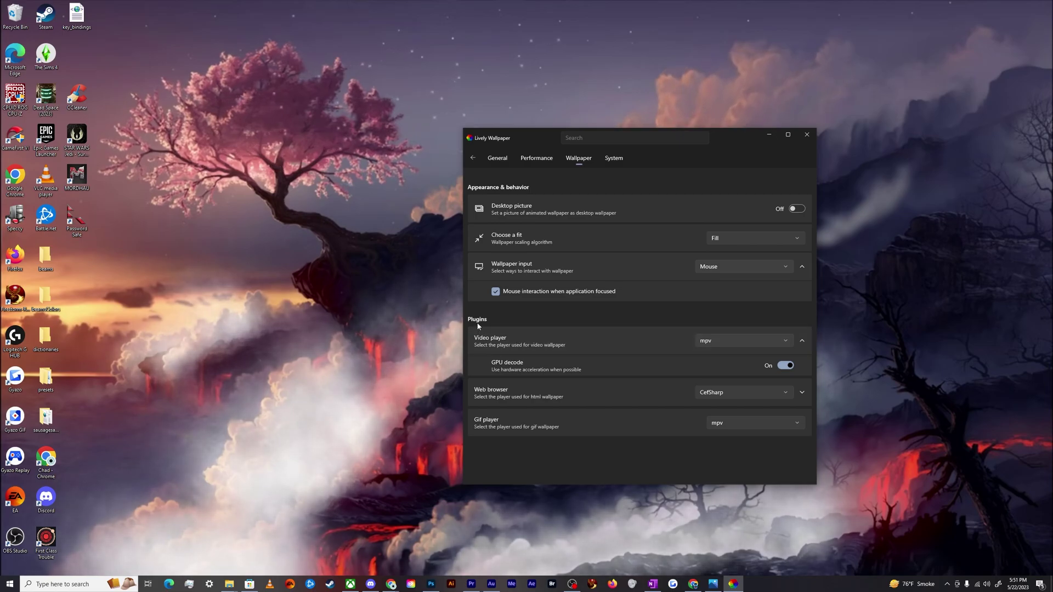
left_click(715, 337)
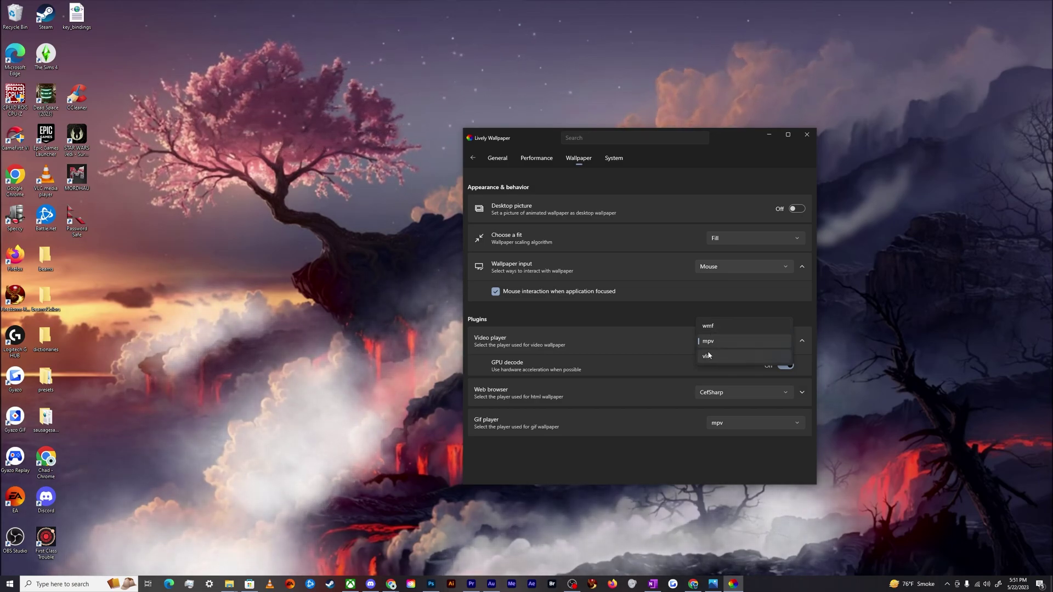
left_click(615, 346)
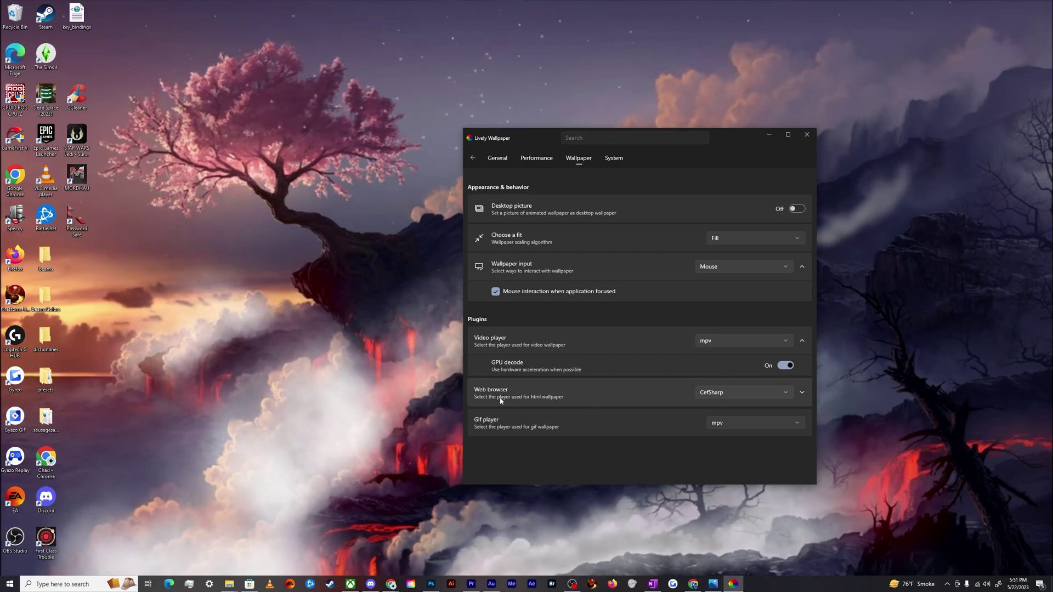
left_click(745, 392)
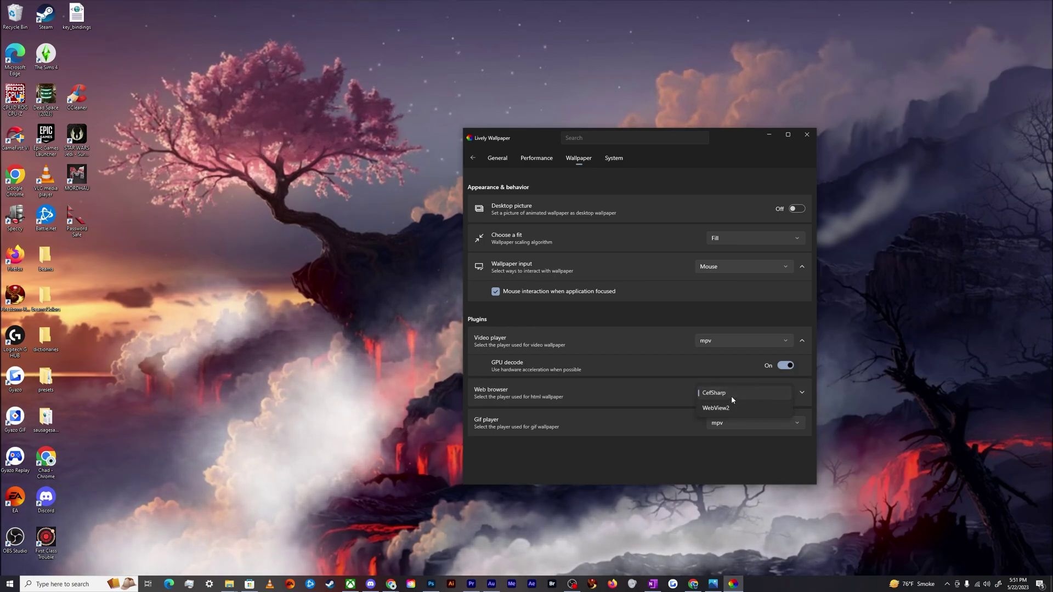
left_click(730, 392)
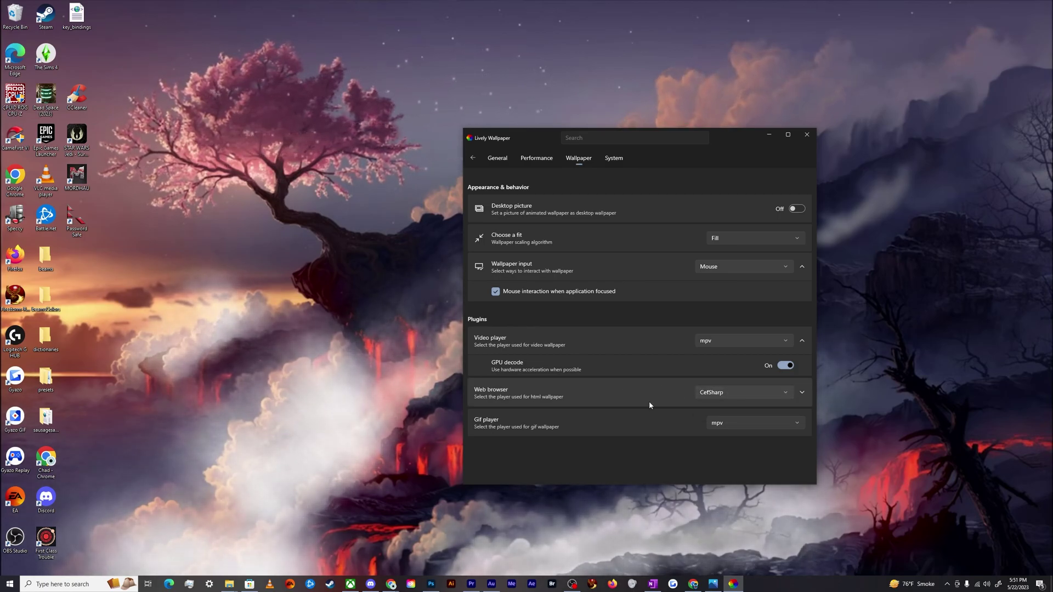
left_click(729, 421)
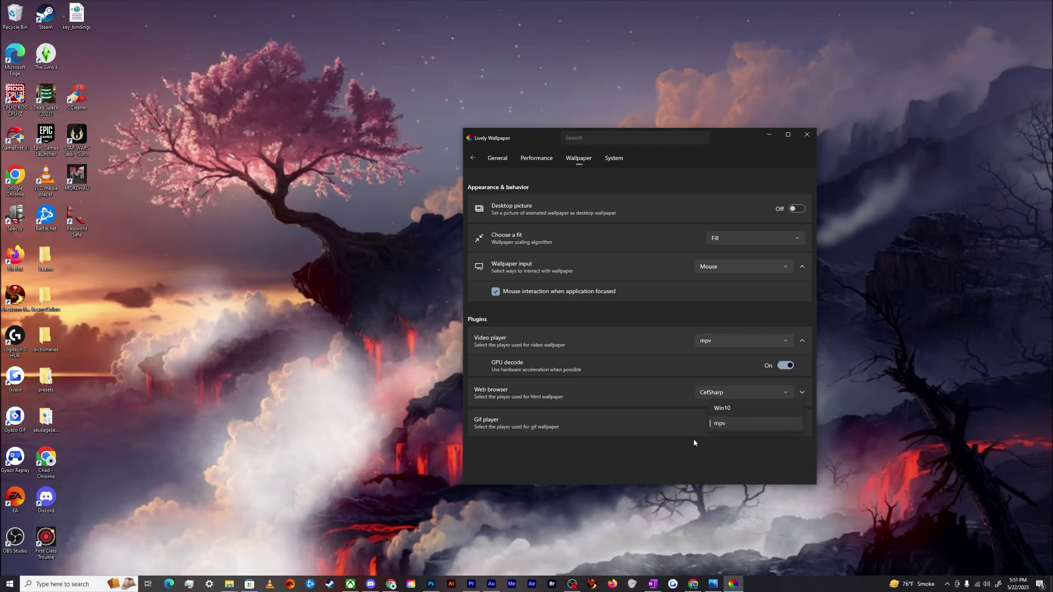
Step: Keep mpv as the GIF player and switch to the System settings
left_click(726, 421)
left_click(613, 160)
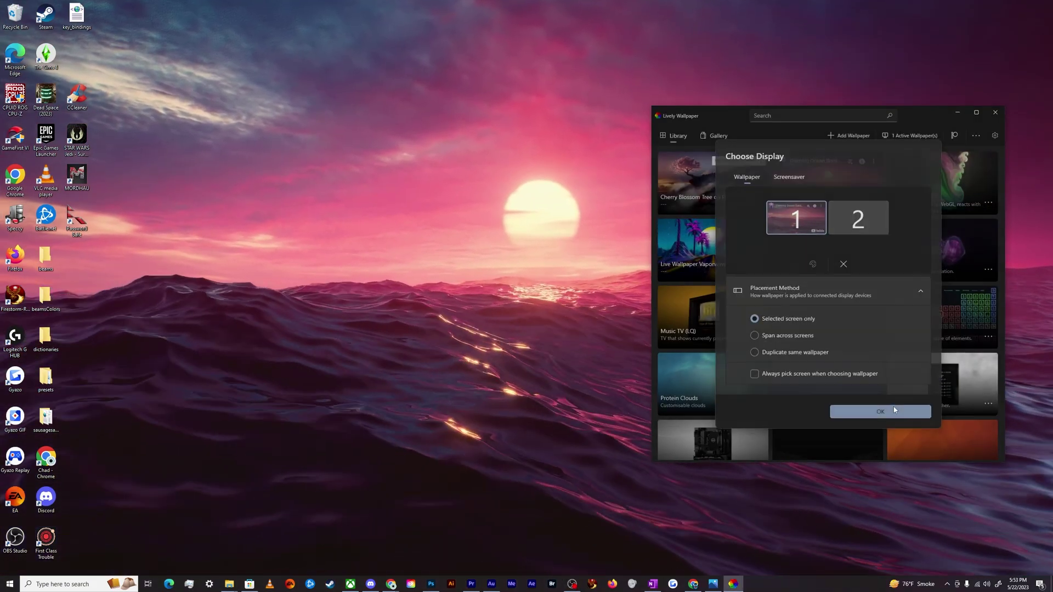
Step: Keep the wallpaper on display 1 with Selected screen only placement, checking the Screensaver options
left_click(894, 408)
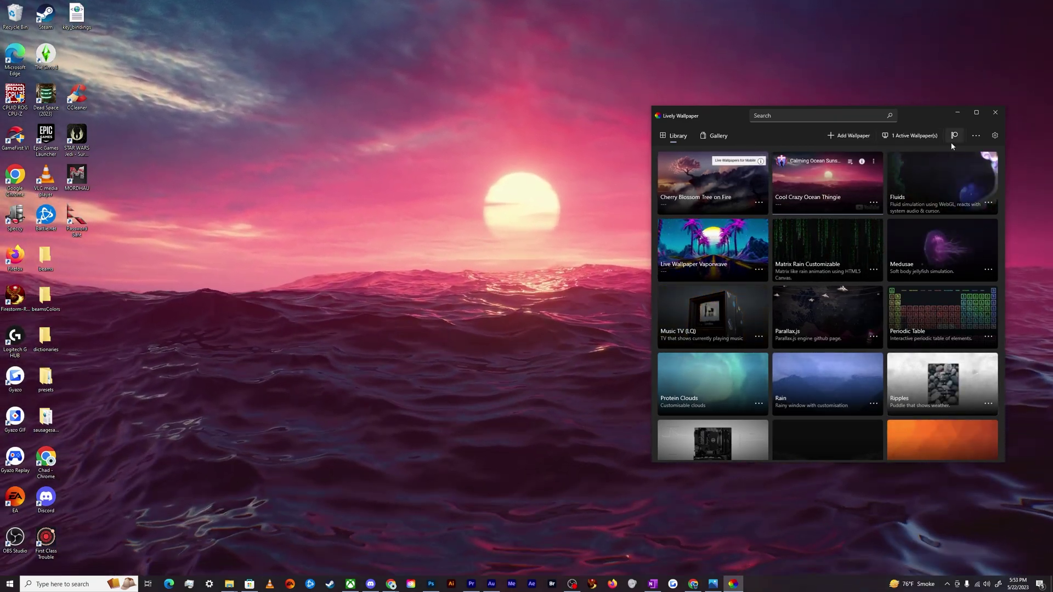
left_click(884, 136)
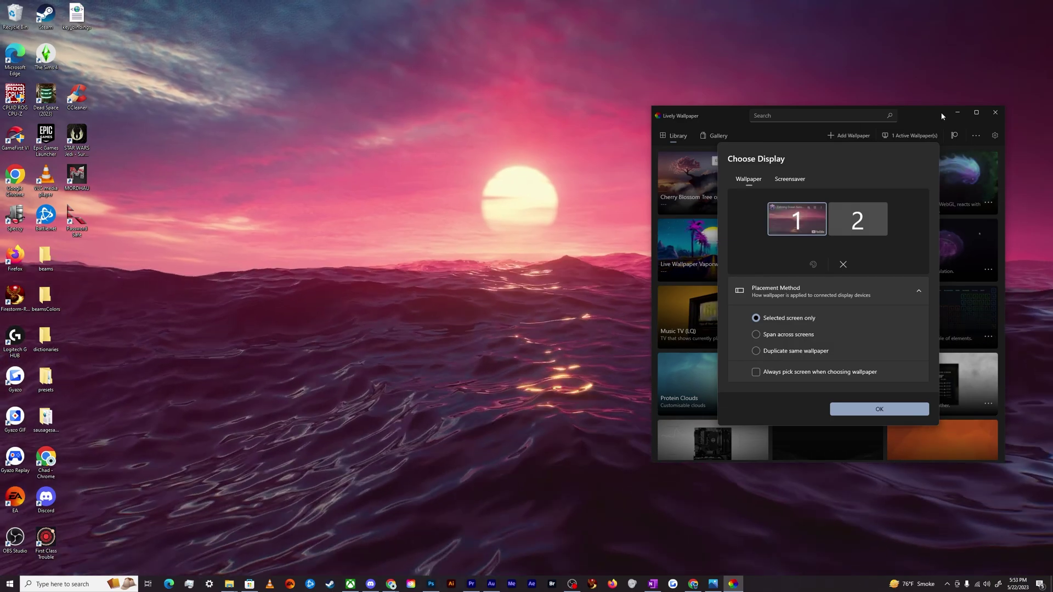
left_click_drag(927, 117, 738, 113)
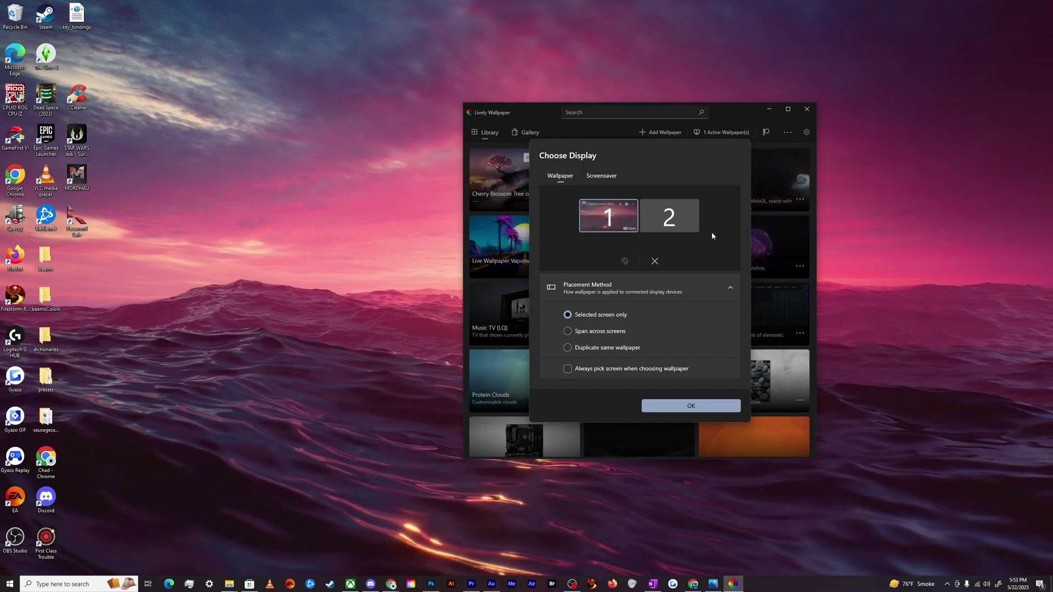
left_click(666, 220)
left_click(612, 224)
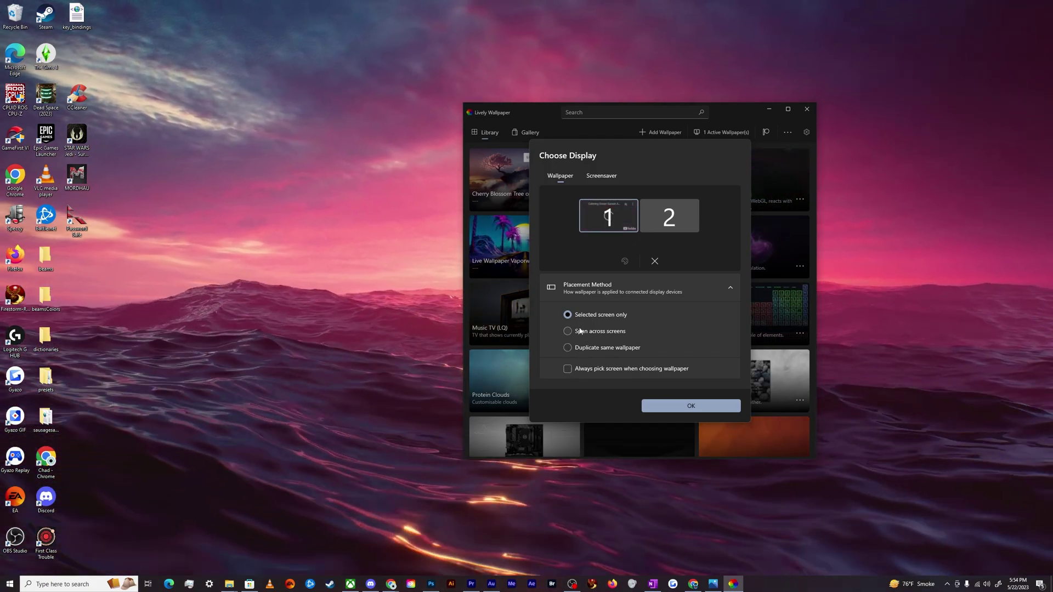
left_click(703, 289)
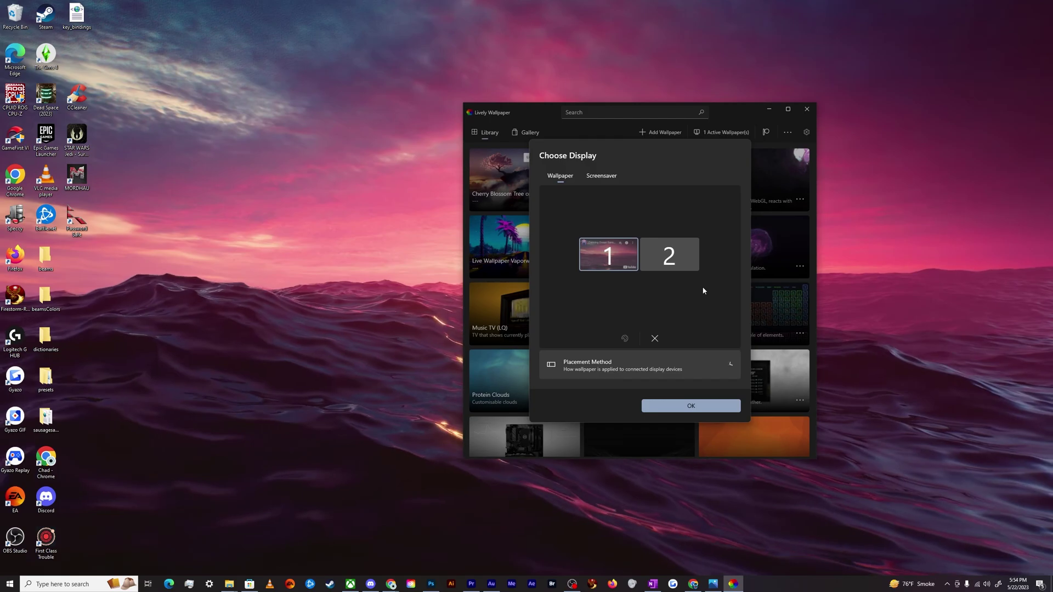
left_click(599, 176)
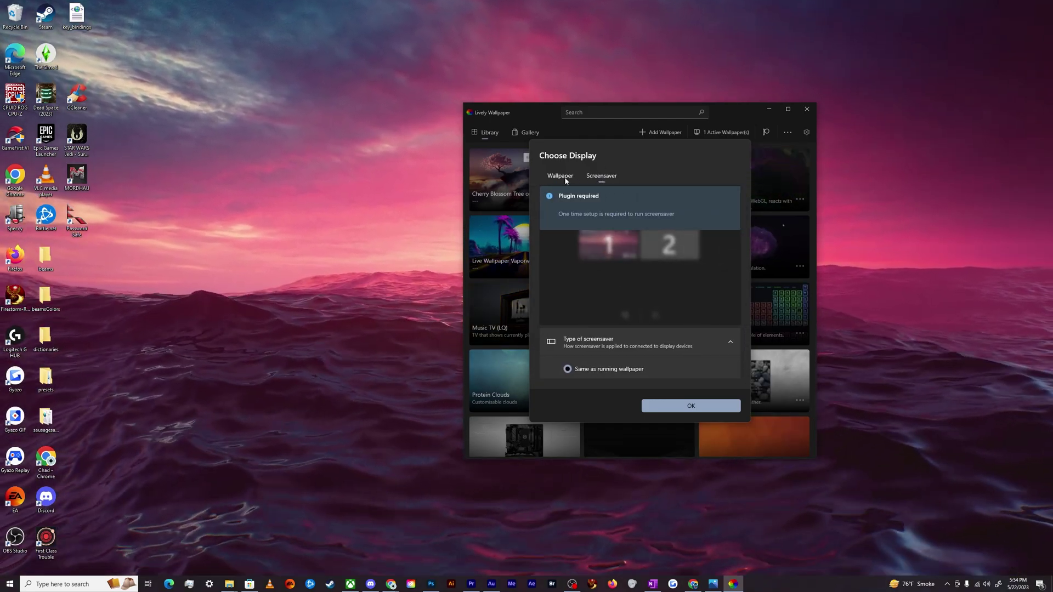
left_click(659, 408)
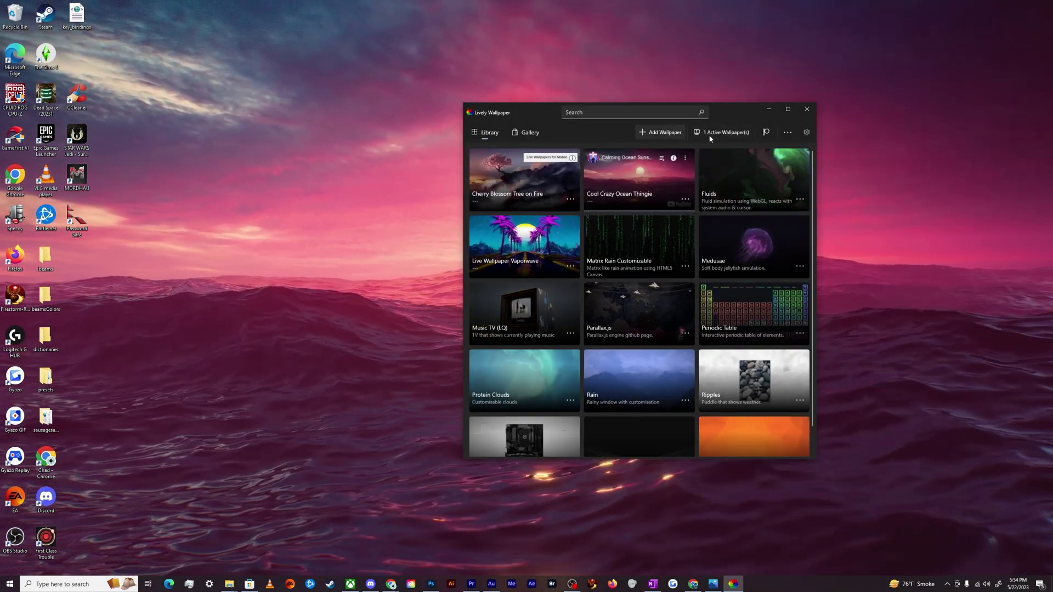
Step: Open the developer's Patreon page and scroll to the $2, $5 and $10 membership tiers
left_click(765, 132)
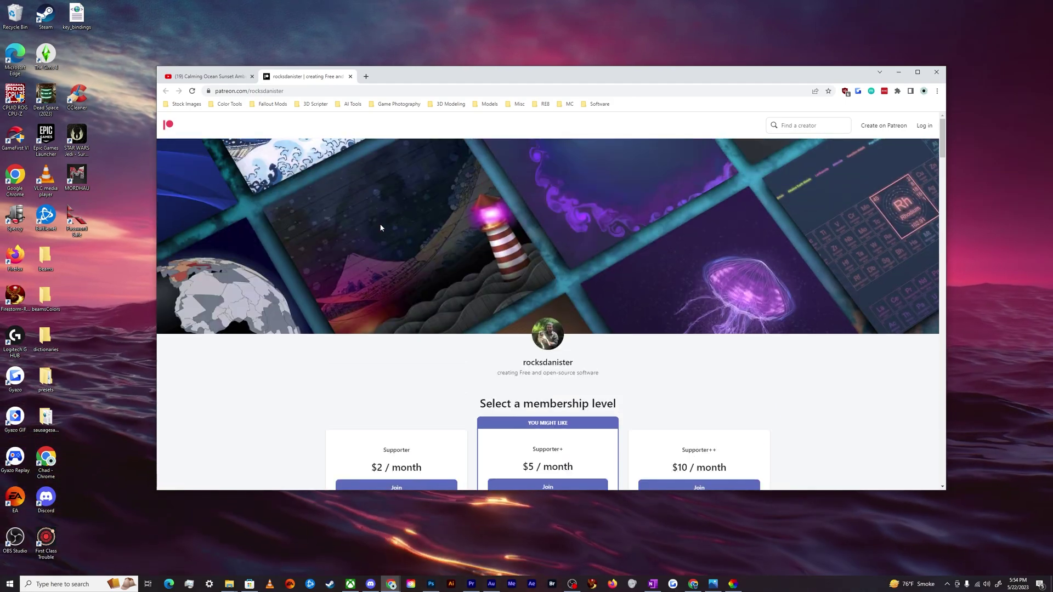
scroll(332, 189, "down", 4)
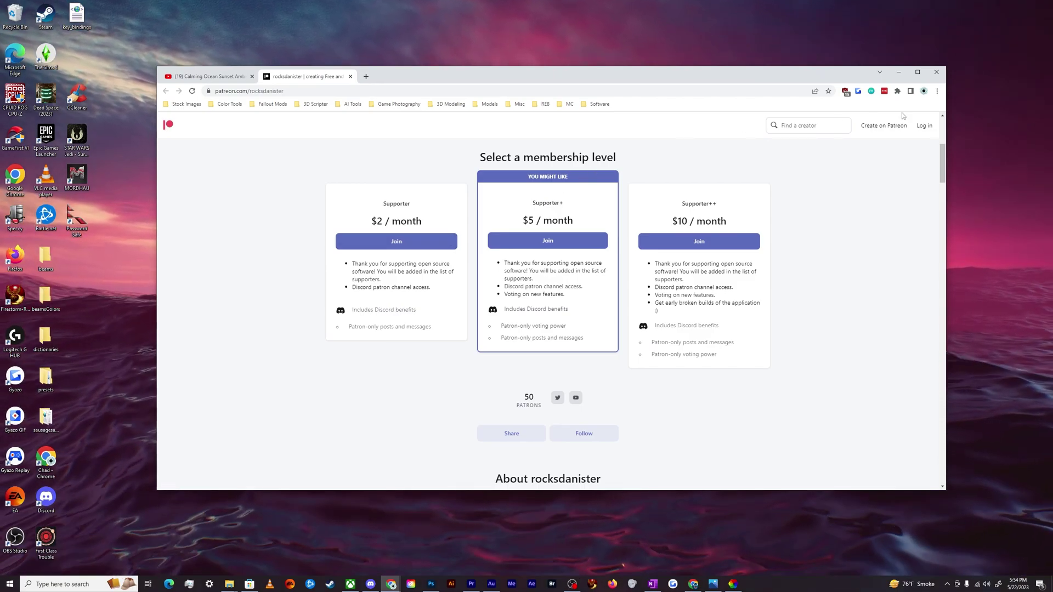
left_click(899, 73)
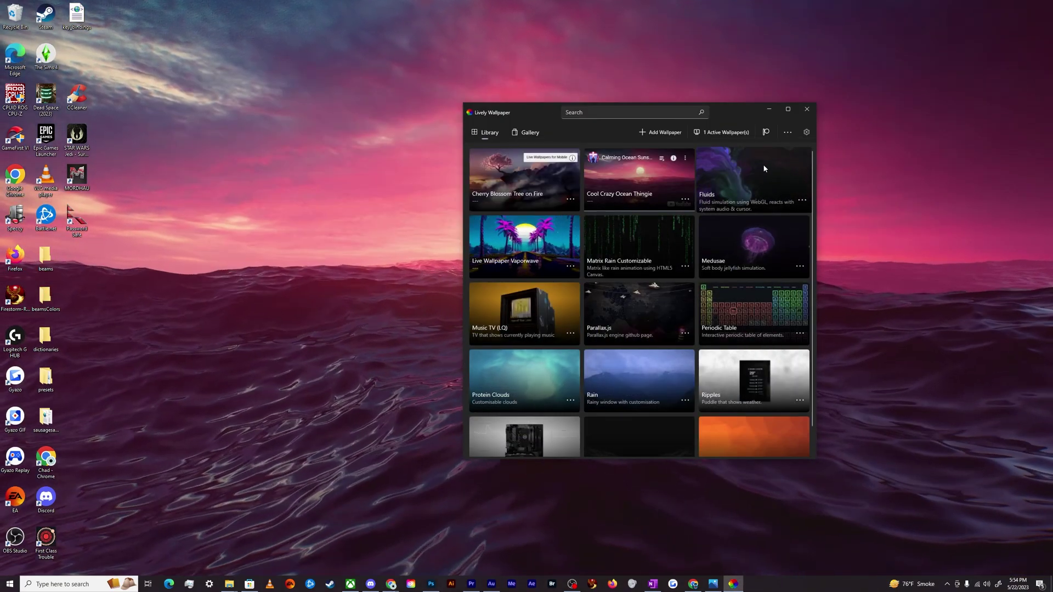
left_click(788, 134)
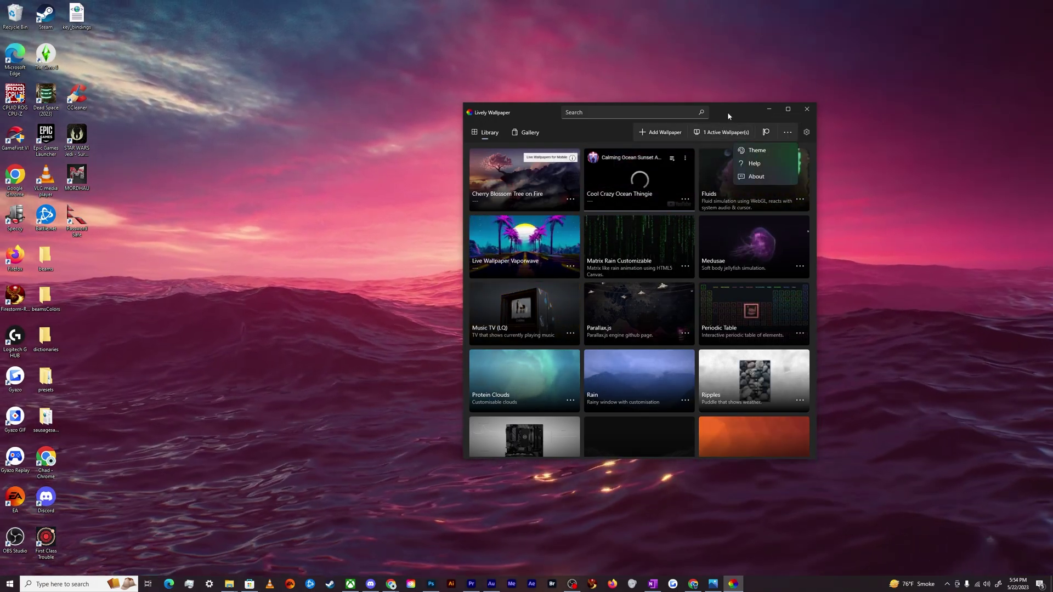
left_click(602, 134)
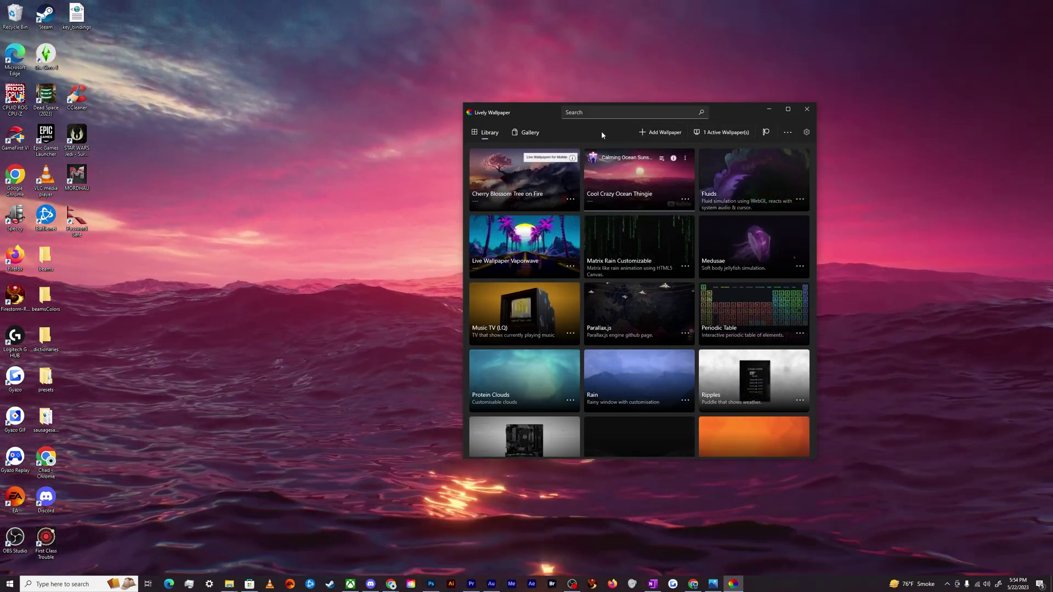
scroll(617, 267, "down", 1)
scroll(618, 266, "up", 1)
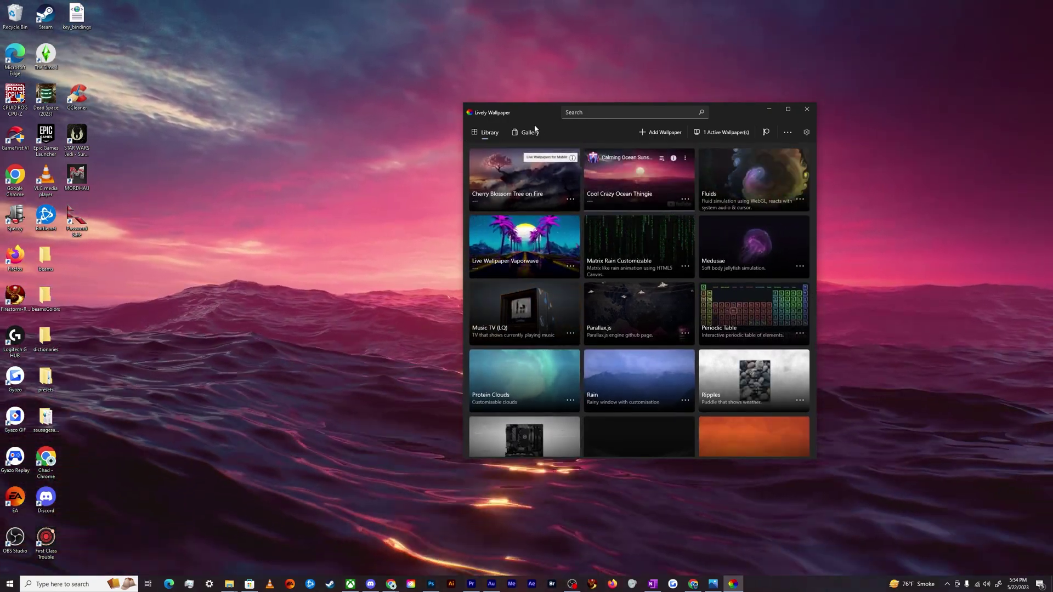
left_click_drag(545, 118, 723, 98)
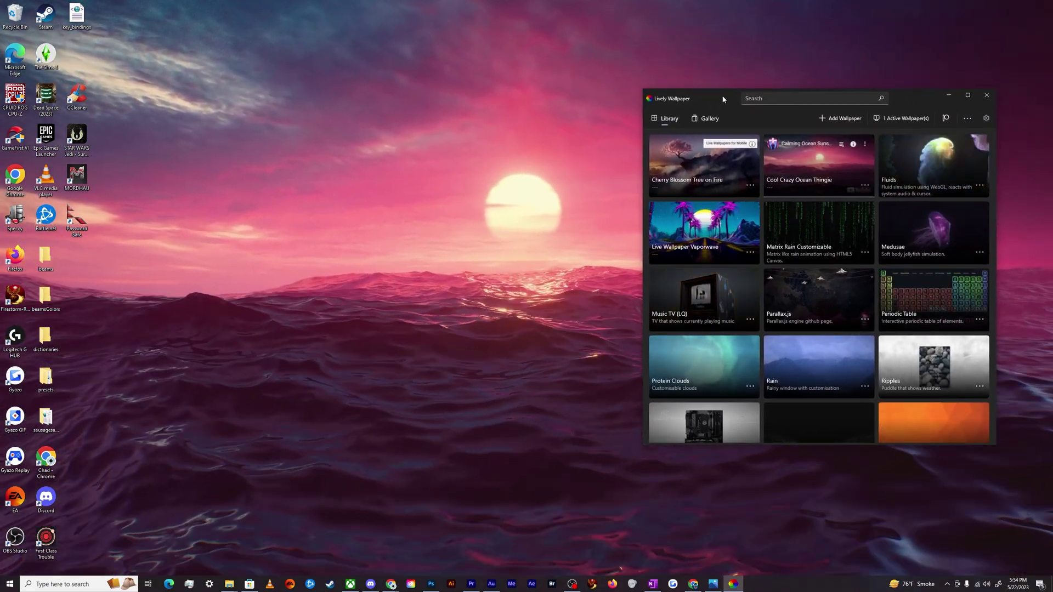
Step: Bring the Microsoft Store listing for Lively Wallpaper (4.5 stars, 8K ratings) to the front
left_click(250, 584)
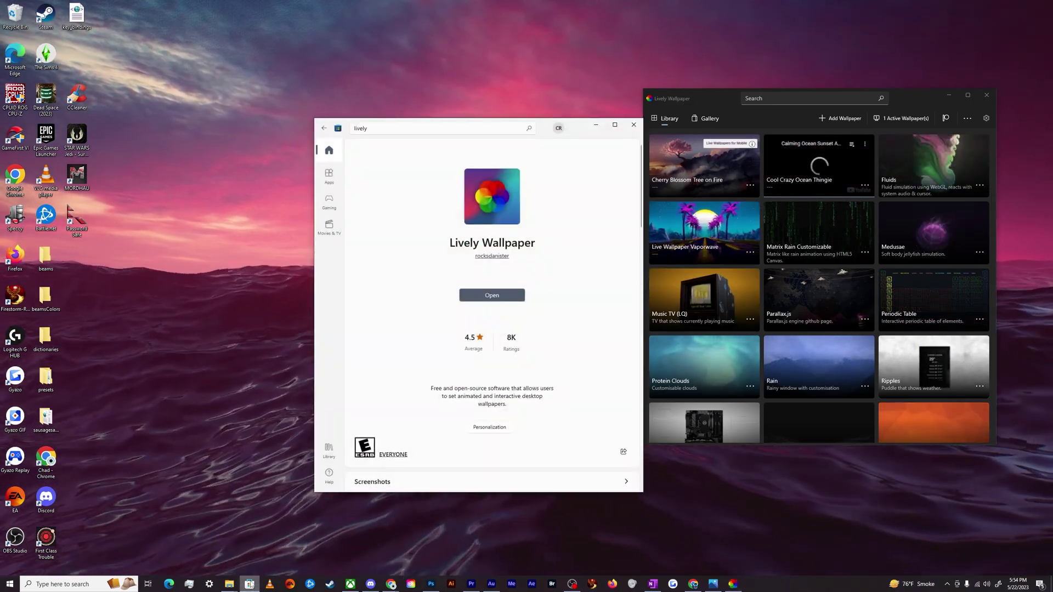